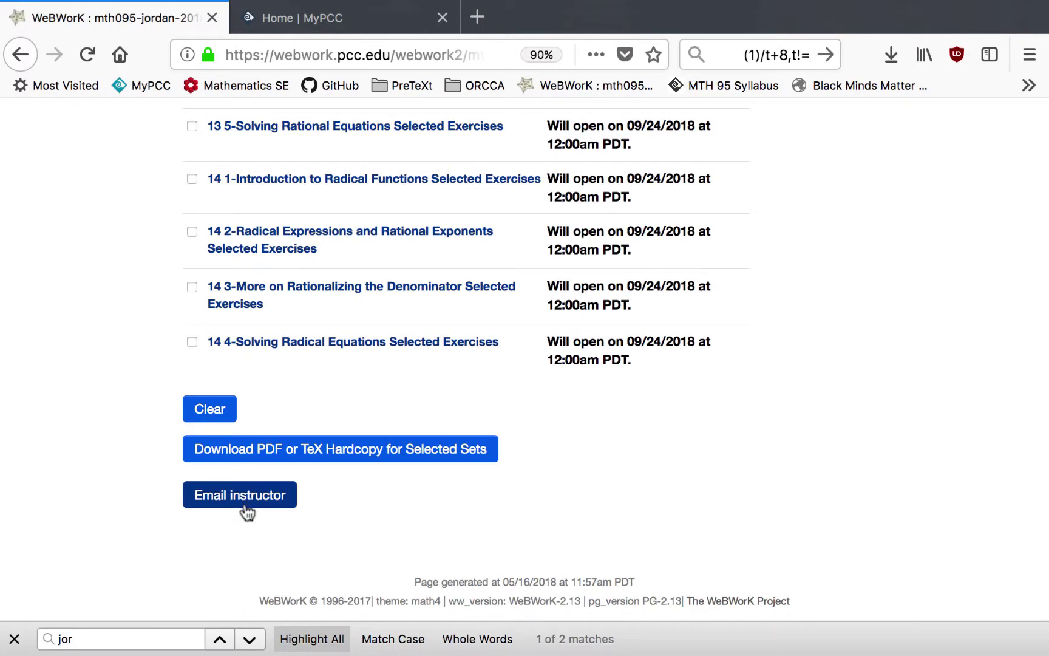
- Open Problem 1 of '10 1-Function Basics Selected Exercises', the G(3), G(−4), G(0) problem
{"action": "scroll", "coordinate": [254, 478], "scroll_direction": "up", "scroll_amount": 20}
{"action": "left_click", "coordinate": [255, 478]}
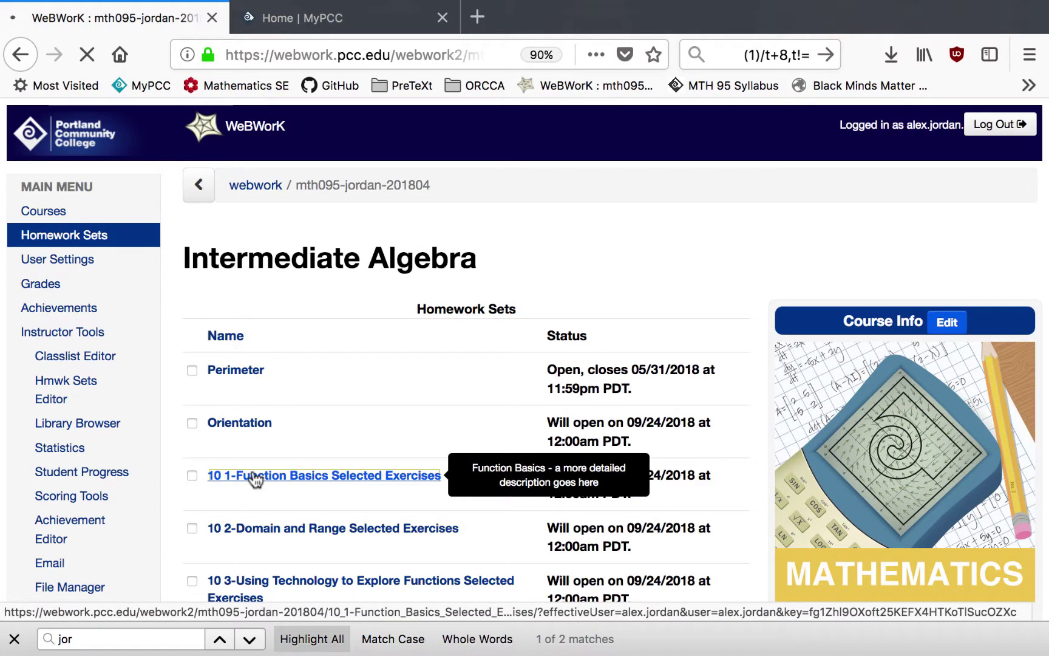
{"action": "left_click", "coordinate": [215, 398]}
{"action": "scroll", "coordinate": [516, 443], "scroll_direction": "down", "scroll_amount": 10}
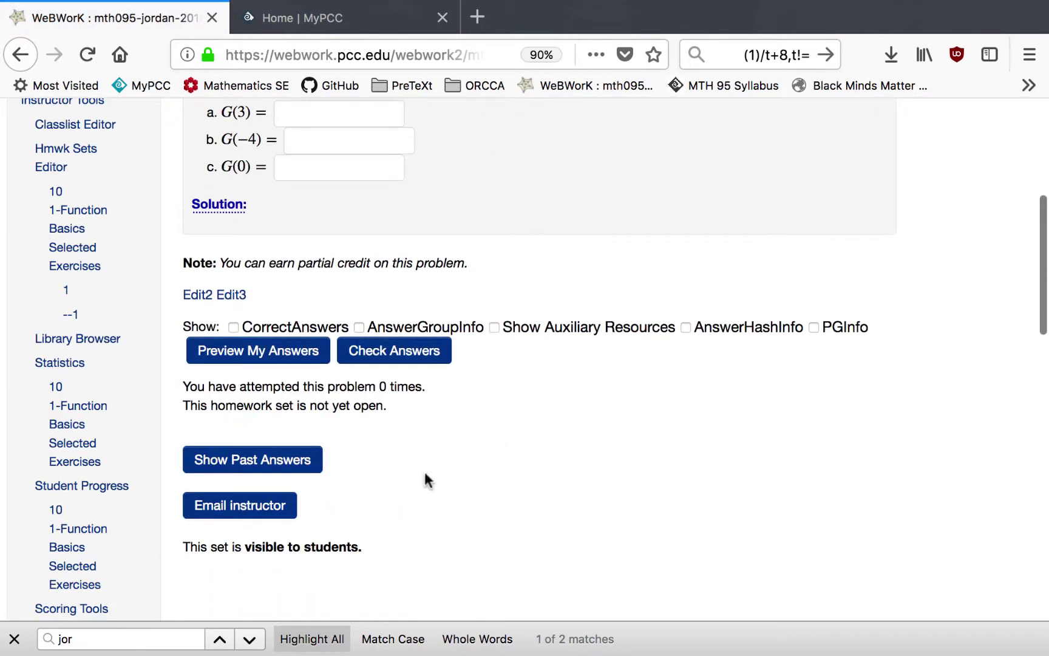
- Email the instructor 'I need help! Why is 1+1 equal to 2?' and return to the problem
{"action": "left_click", "coordinate": [249, 517]}
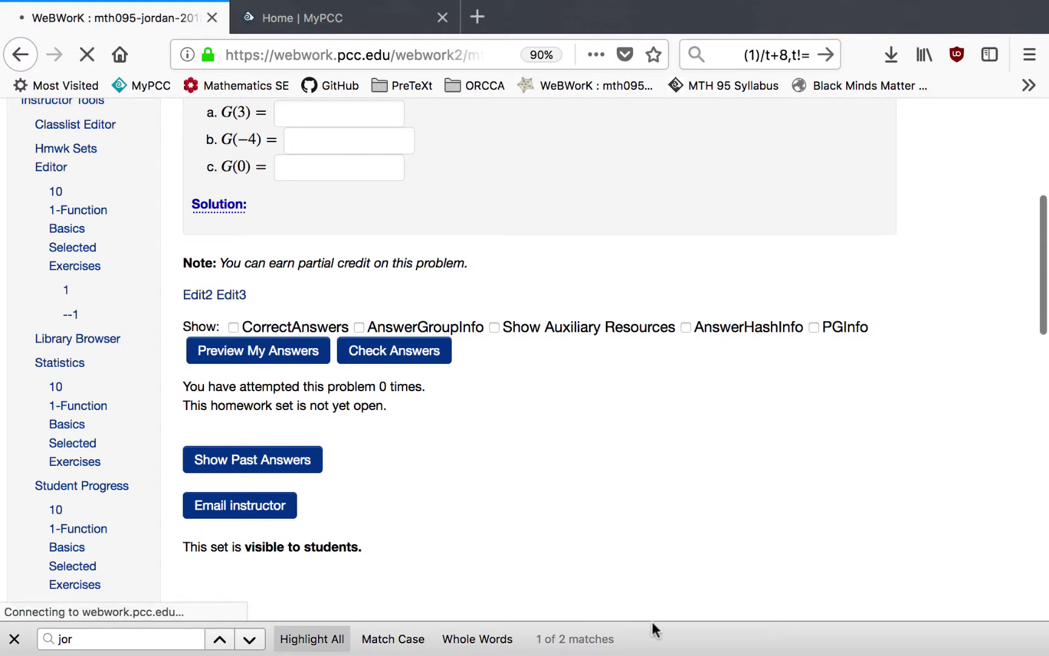
{"action": "scroll", "coordinate": [869, 352], "scroll_direction": "down", "scroll_amount": 3}
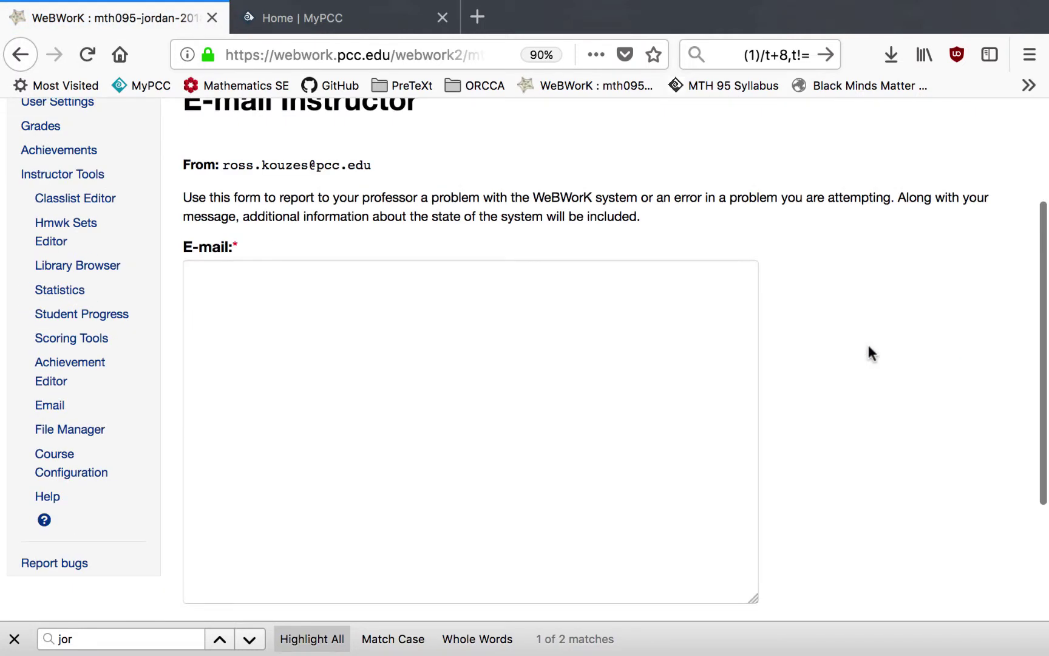
{"action": "left_click", "coordinate": [354, 406]}
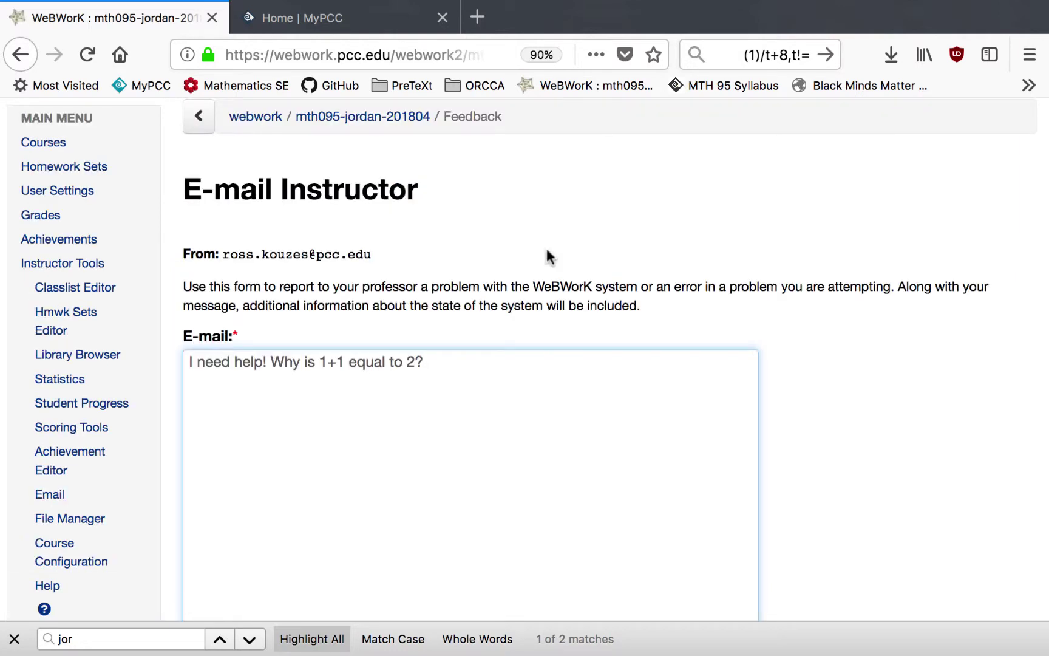
{"action": "scroll", "coordinate": [331, 260], "scroll_direction": "down", "scroll_amount": 5}
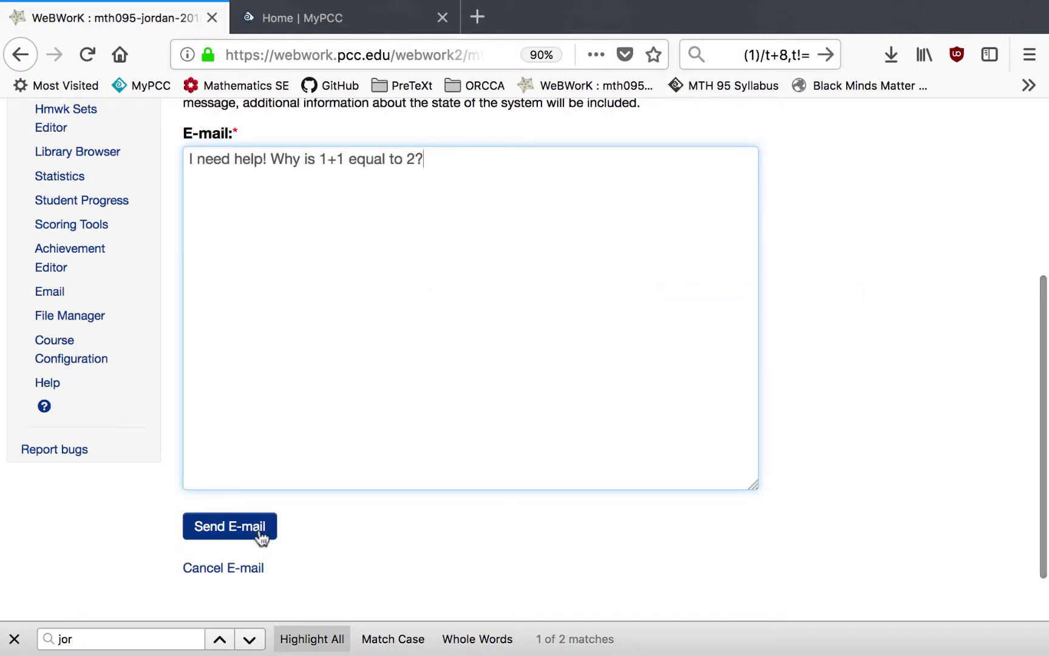
{"action": "left_click", "coordinate": [260, 536]}
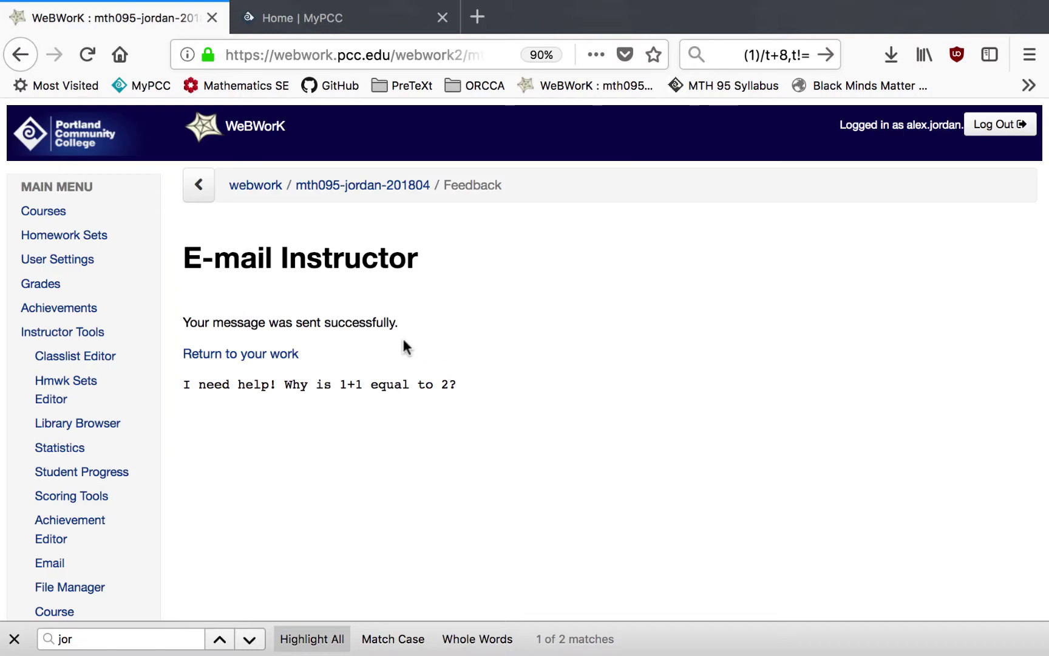
{"action": "left_click", "coordinate": [278, 356]}
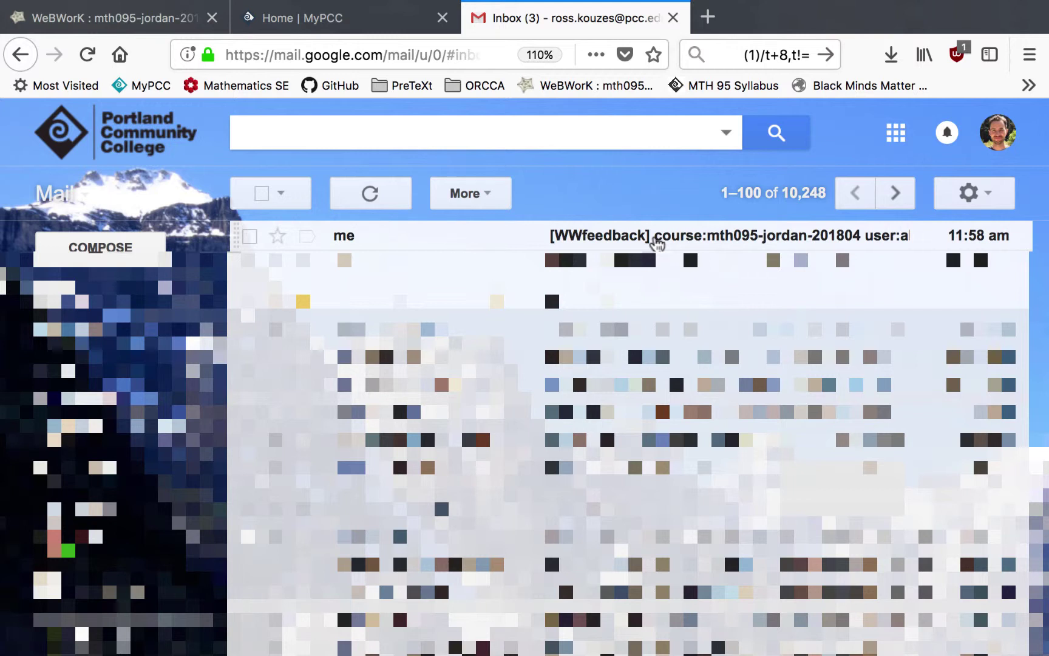
- Create a Gmail label named WWfeedback from the Labels settings page
{"action": "left_click", "coordinate": [971, 194]}
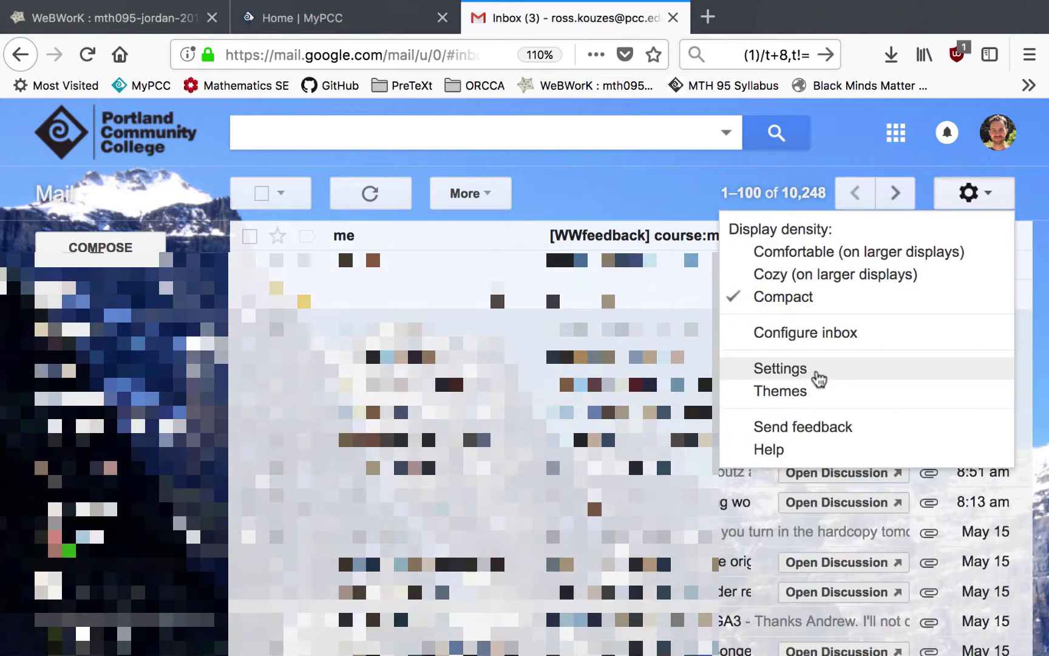
{"action": "left_click", "coordinate": [818, 375]}
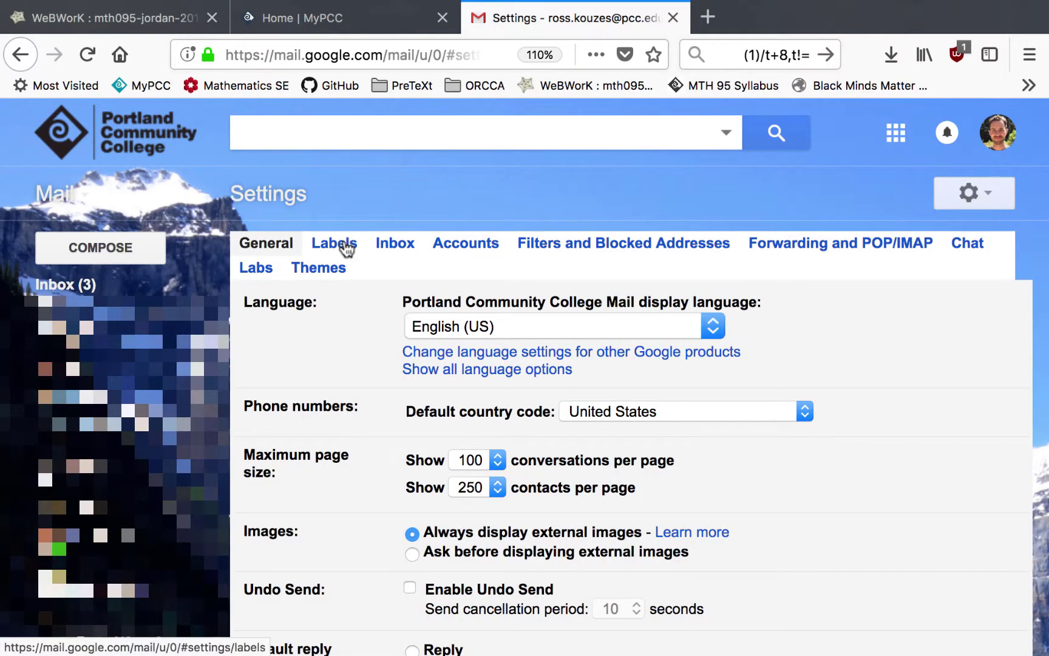
{"action": "left_click", "coordinate": [333, 244]}
{"action": "scroll", "coordinate": [385, 306], "scroll_direction": "down", "scroll_amount": 10}
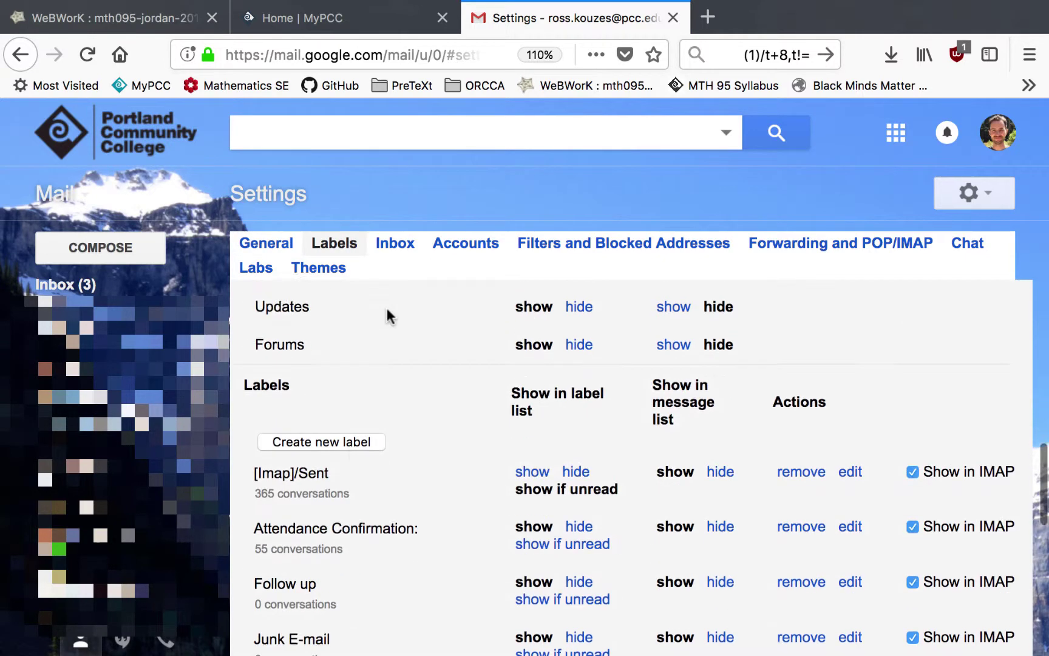
{"action": "left_click", "coordinate": [339, 418]}
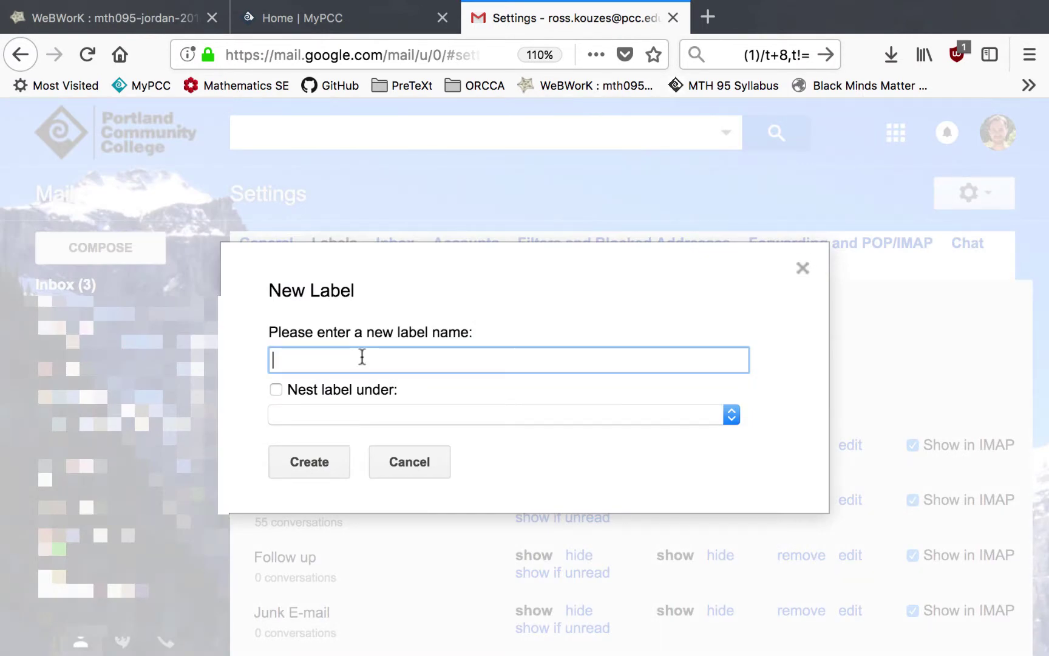
{"action": "type", "text": "WWfeedback"}
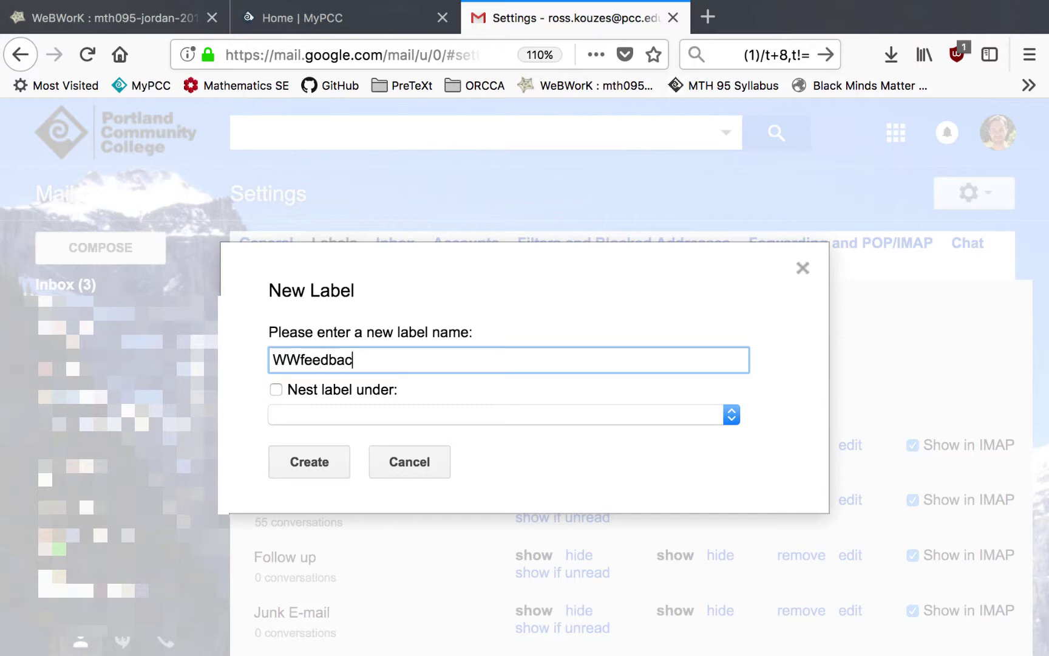
{"action": "left_click", "coordinate": [317, 469]}
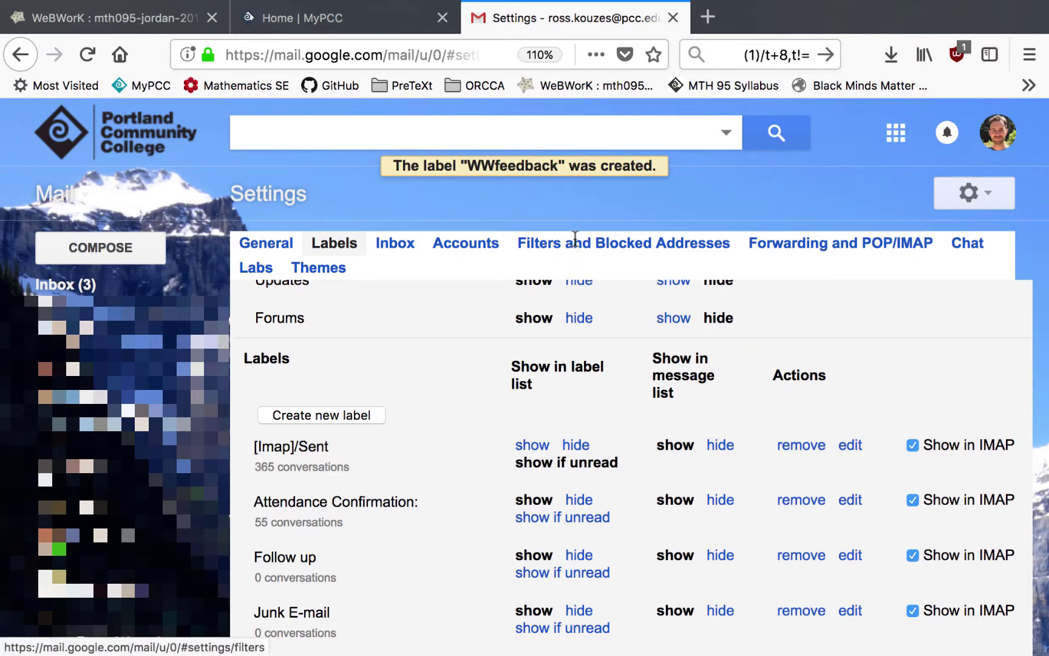
{"action": "left_click", "coordinate": [535, 244]}
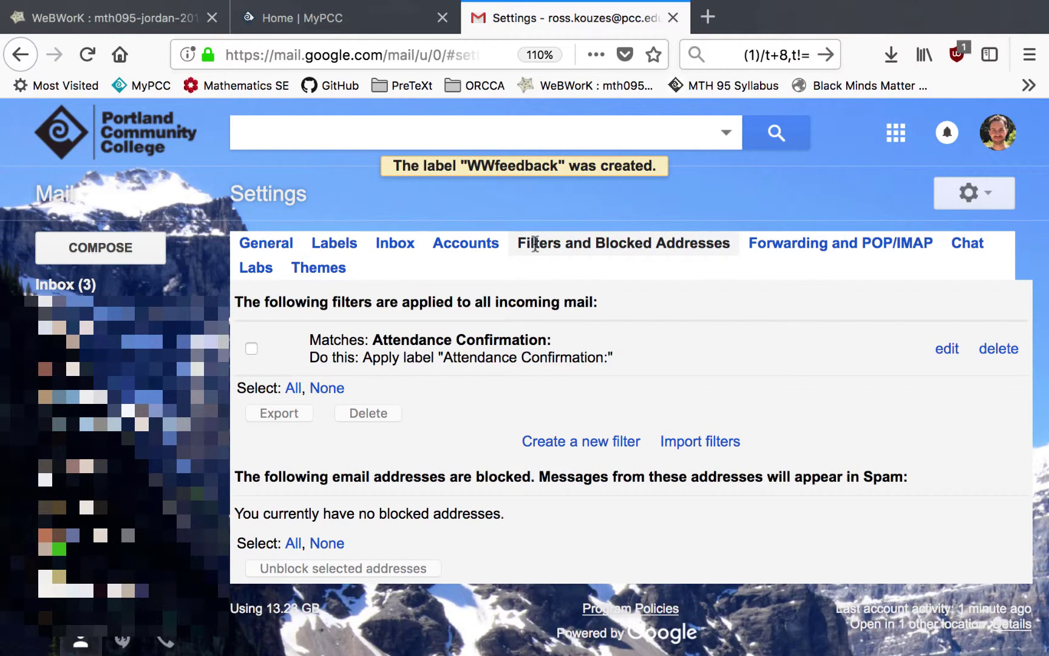
- Start a new Gmail filter matching the subject WWfeedback
{"action": "left_click", "coordinate": [574, 442]}
{"action": "left_click", "coordinate": [293, 312]}
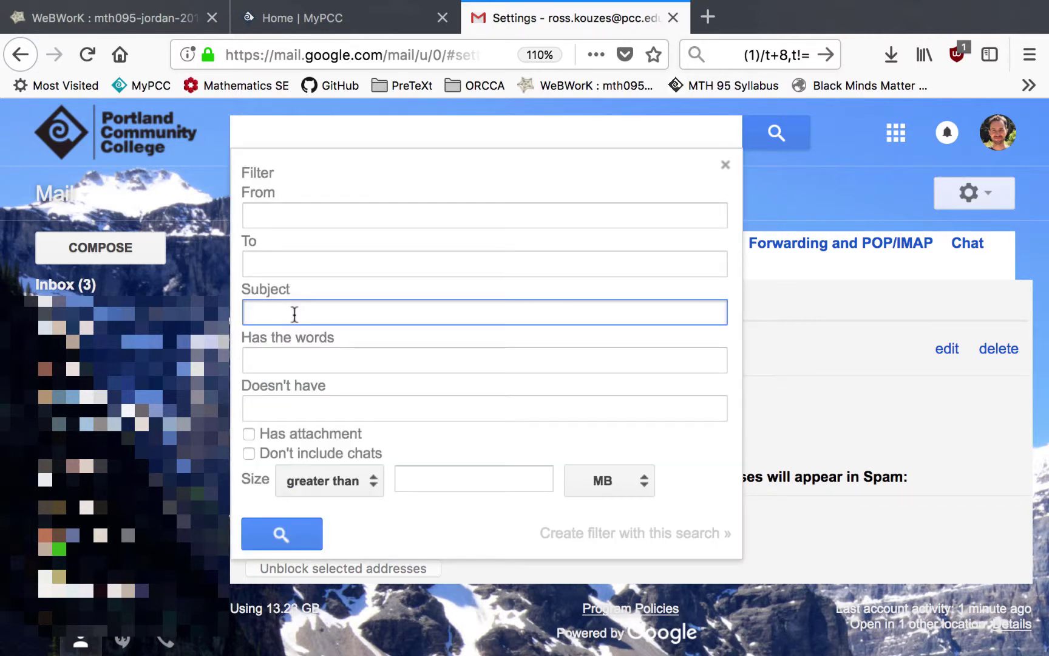
{"action": "type", "text": "WW"}
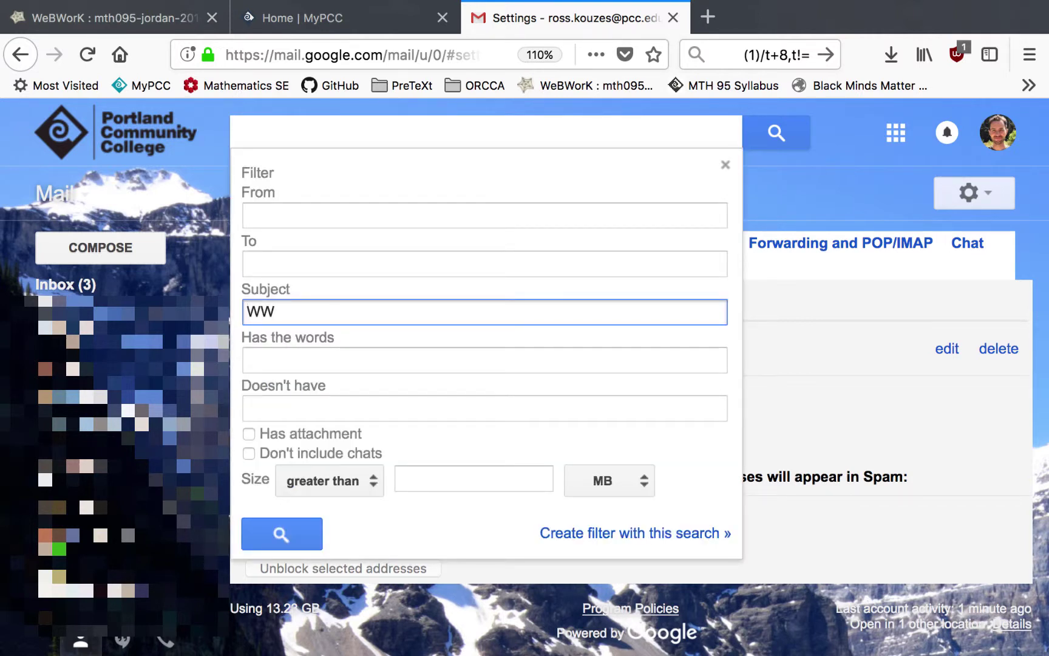
{"action": "type", "text": "feedback"}
{"action": "left_click", "coordinate": [595, 536]}
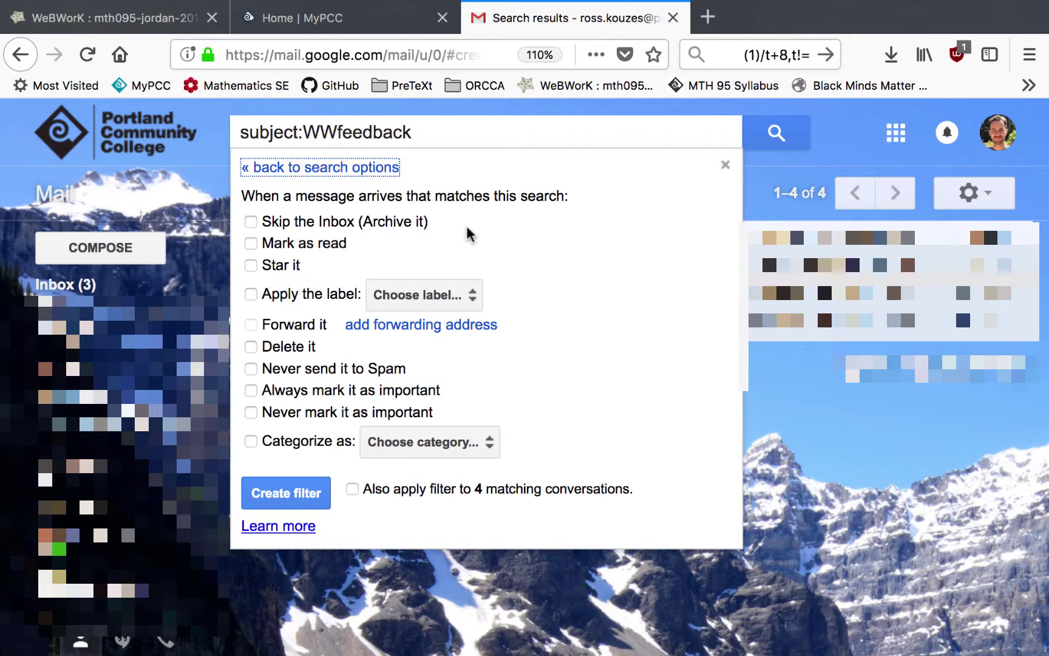
- Make the filter skip the Inbox, apply label WWfeedback, and include the 4 existing conversations
{"action": "left_click", "coordinate": [425, 223]}
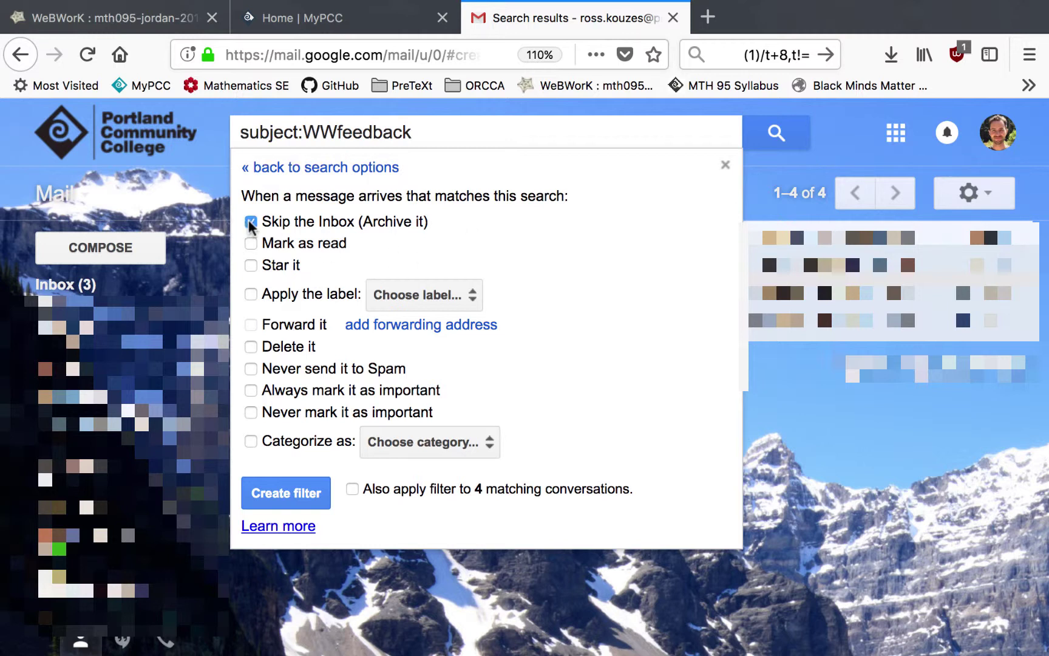
{"action": "left_click", "coordinate": [474, 296]}
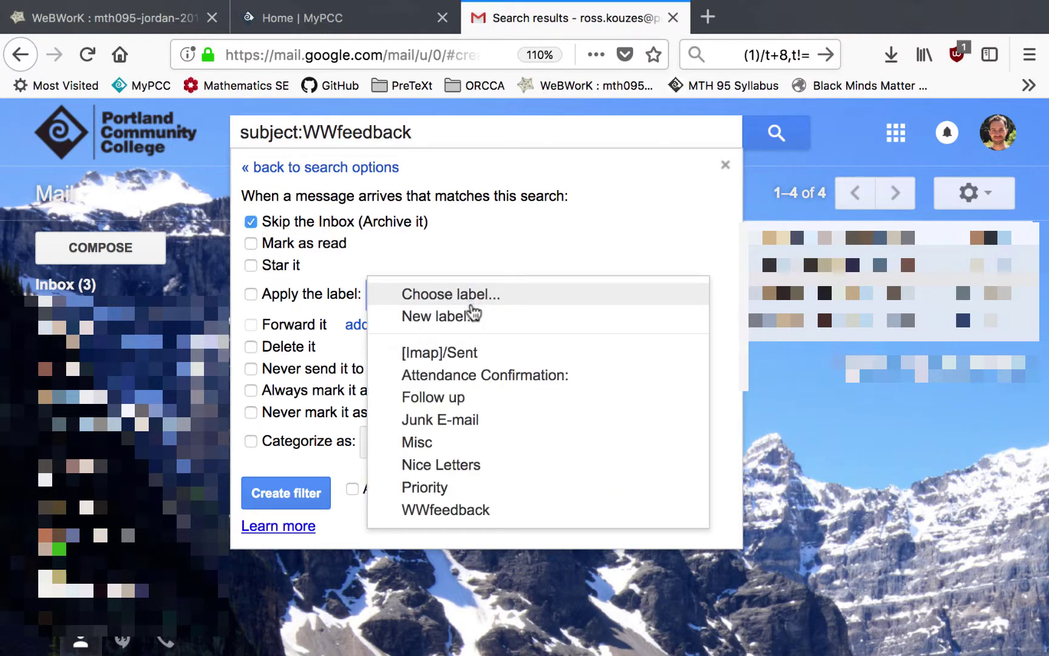
{"action": "left_click", "coordinate": [466, 511]}
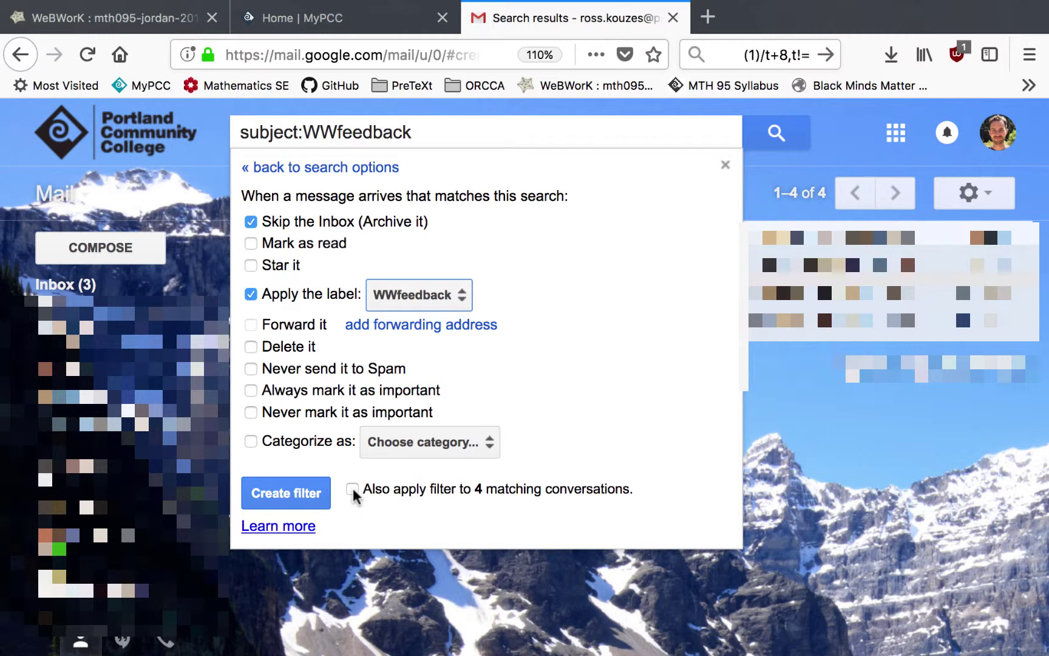
{"action": "left_click", "coordinate": [353, 490]}
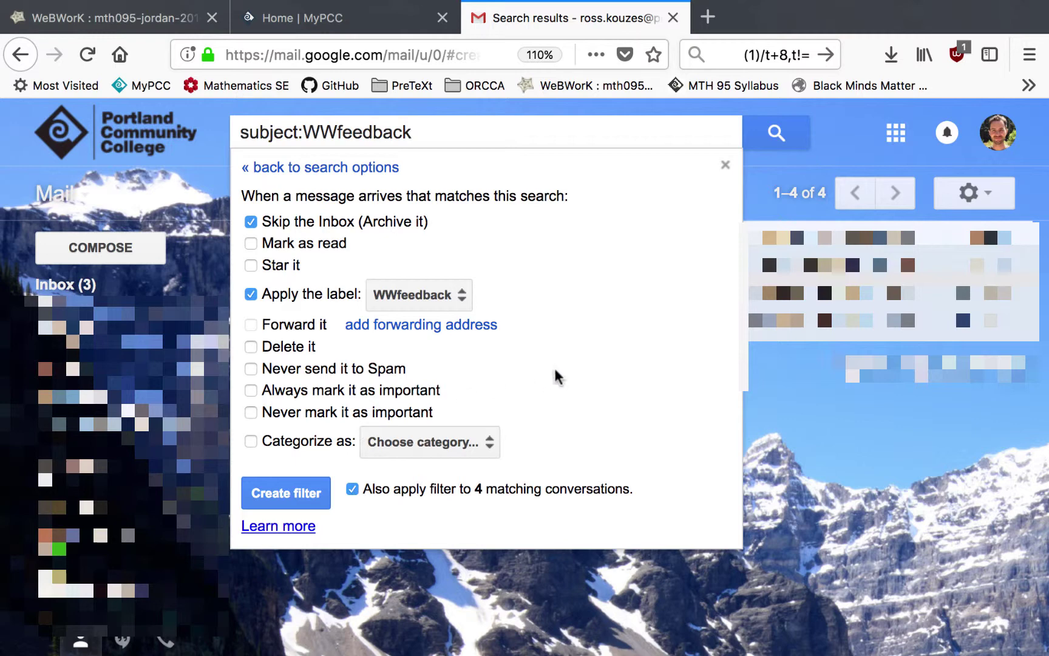
{"action": "left_click", "coordinate": [284, 493]}
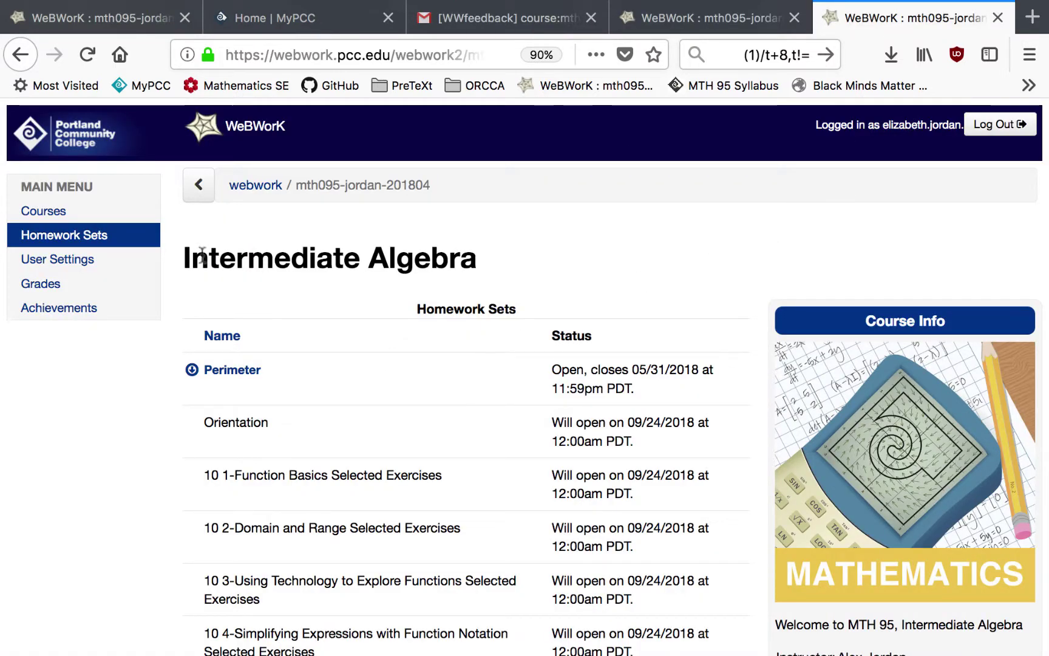
- Open Perimeter Problem 1 and submit the rectangle's height as 3, then as 3 cm
{"action": "left_click", "coordinate": [237, 376]}
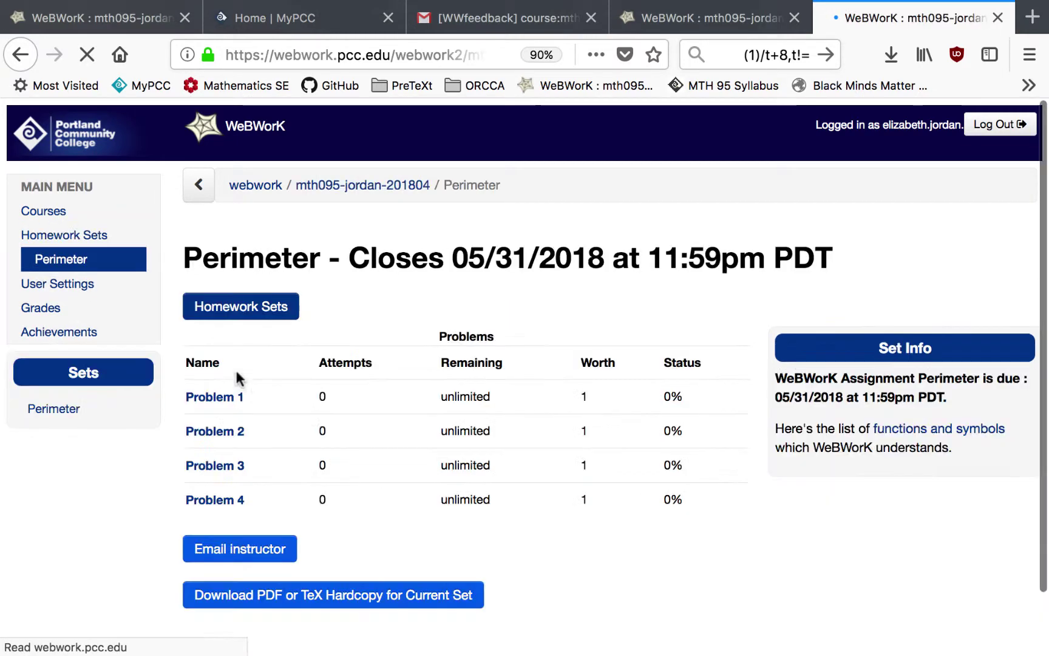
{"action": "left_click", "coordinate": [221, 397]}
{"action": "scroll", "coordinate": [325, 335], "scroll_direction": "down", "scroll_amount": 1}
{"action": "left_click", "coordinate": [326, 335]}
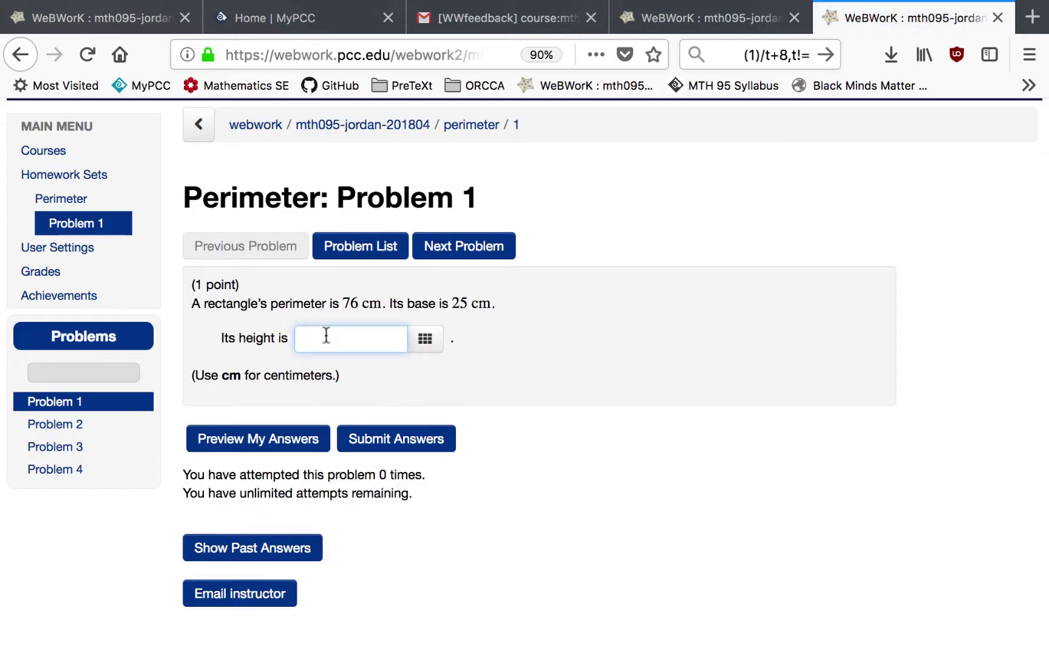
{"action": "type", "text": "3"}
{"action": "key", "text": "Return"}
{"action": "key", "text": "Right"}
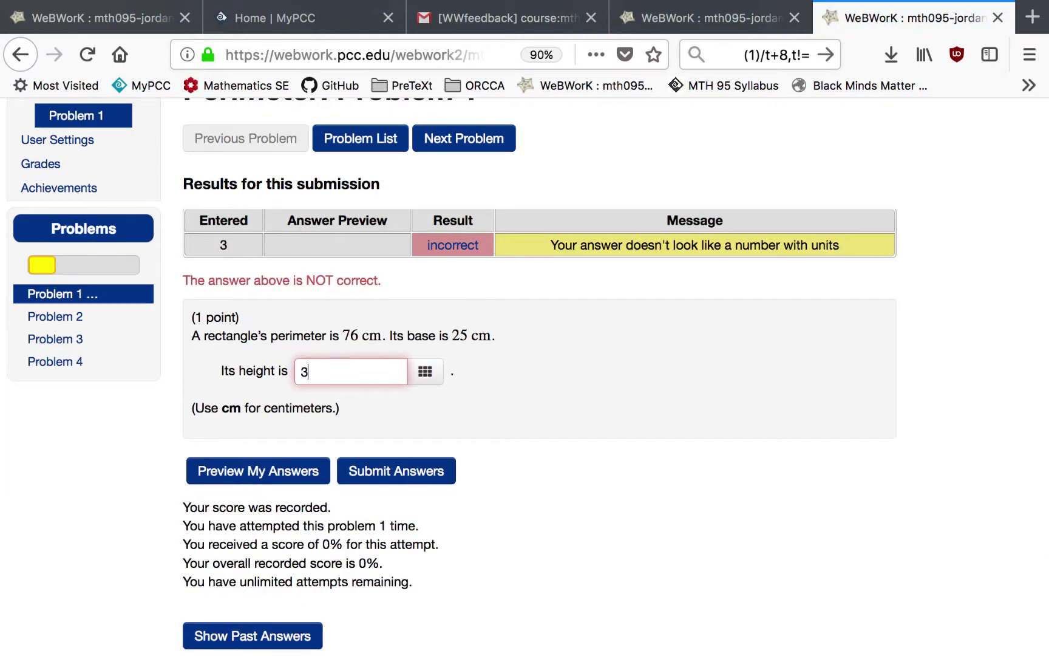
{"action": "type", "text": "cm"}
{"action": "key", "text": "Return"}
- Send the instructor the 'I need help!' feedback message
{"action": "scroll", "coordinate": [499, 604], "scroll_direction": "down", "scroll_amount": 2}
{"action": "left_click", "coordinate": [240, 592]}
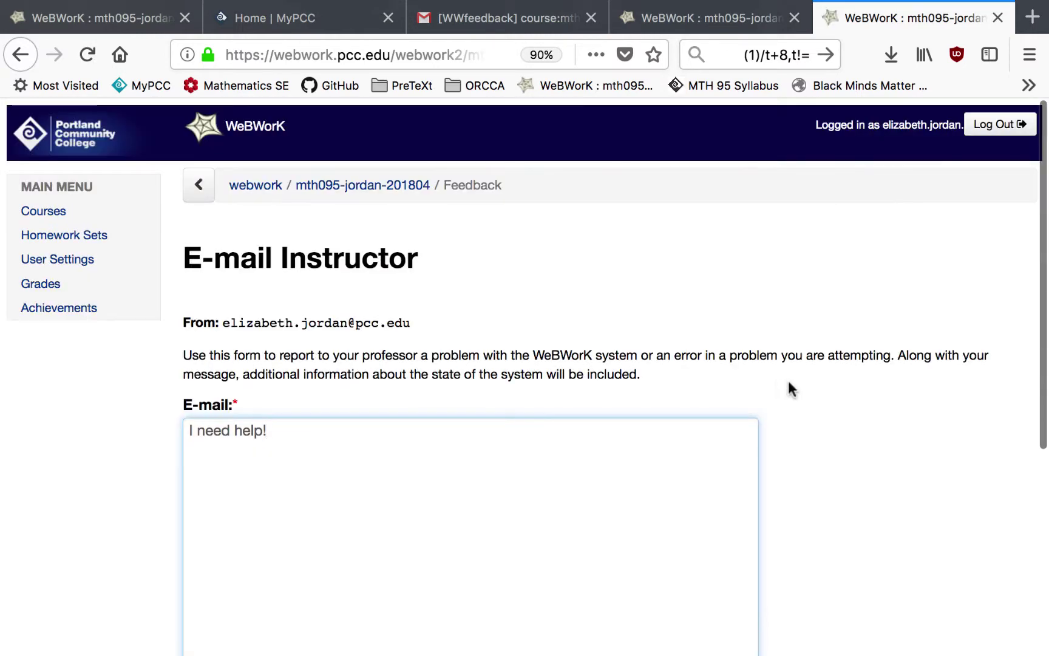
{"action": "scroll", "coordinate": [791, 389], "scroll_direction": "down", "scroll_amount": 2}
{"action": "scroll", "coordinate": [791, 389], "scroll_direction": "down", "scroll_amount": 2}
{"action": "left_click", "coordinate": [219, 629]}
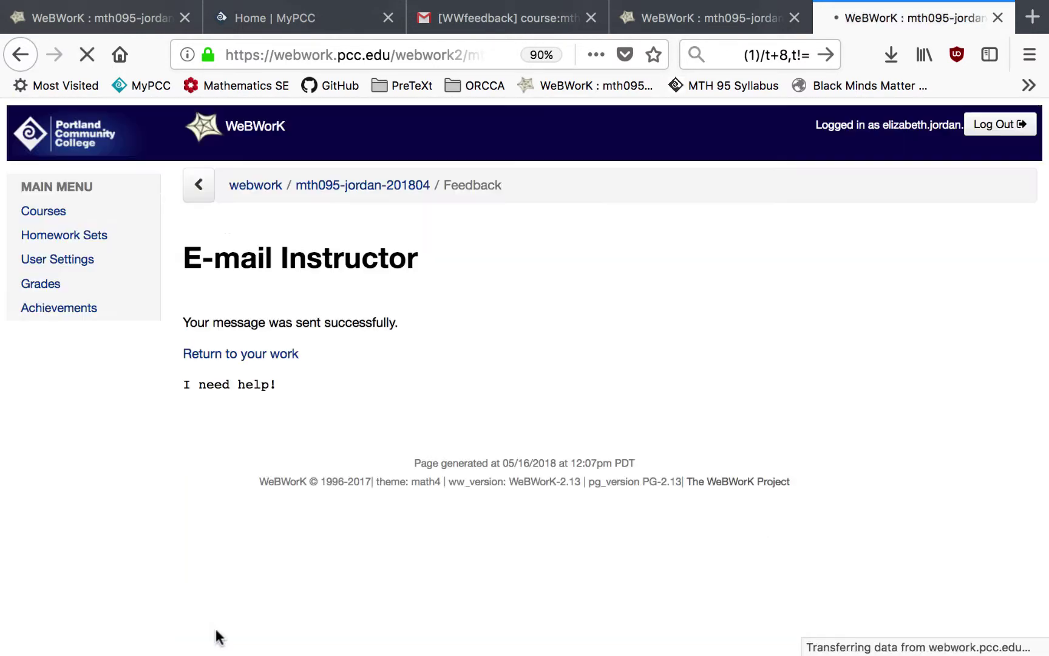
{"action": "left_click", "coordinate": [479, 18]}
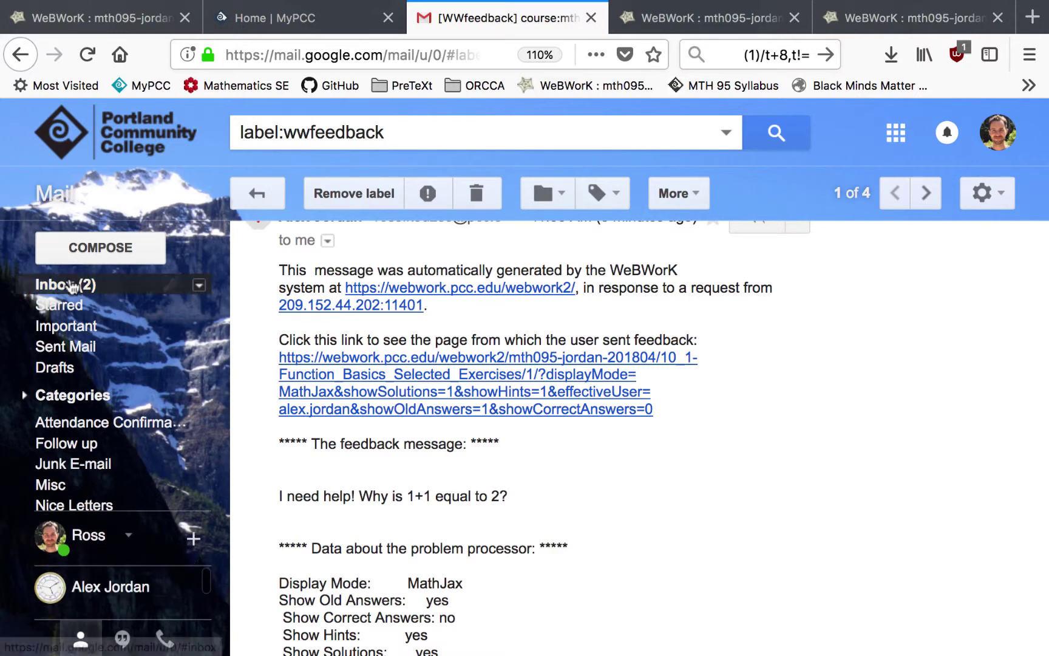
- Open the student's feedback email filed under the WWfeedback label
{"action": "left_click", "coordinate": [71, 288]}
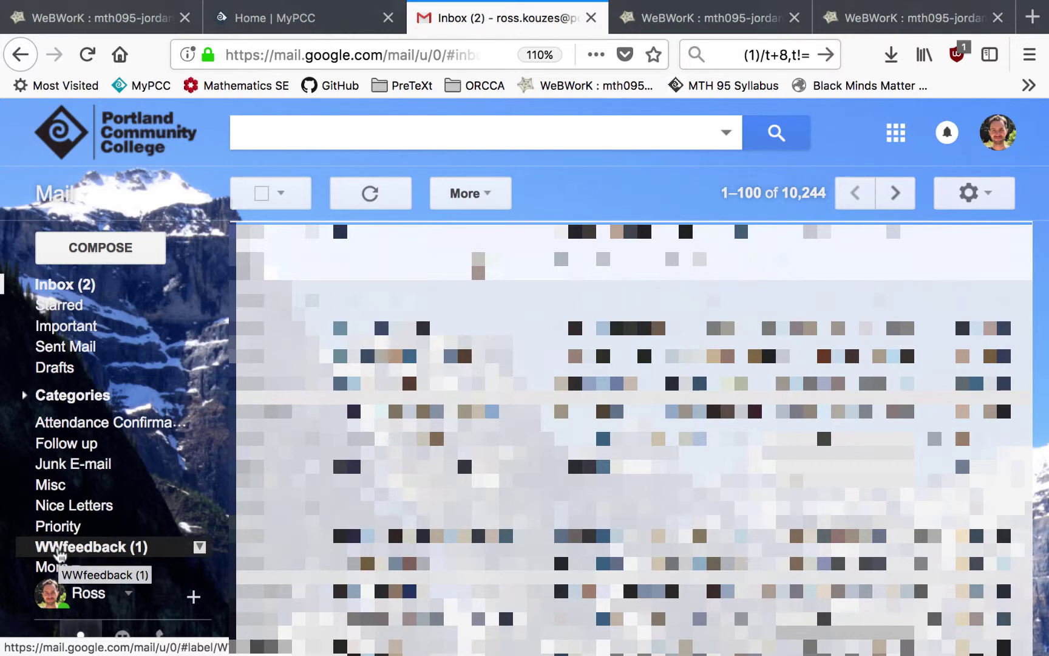
{"action": "left_click", "coordinate": [142, 548]}
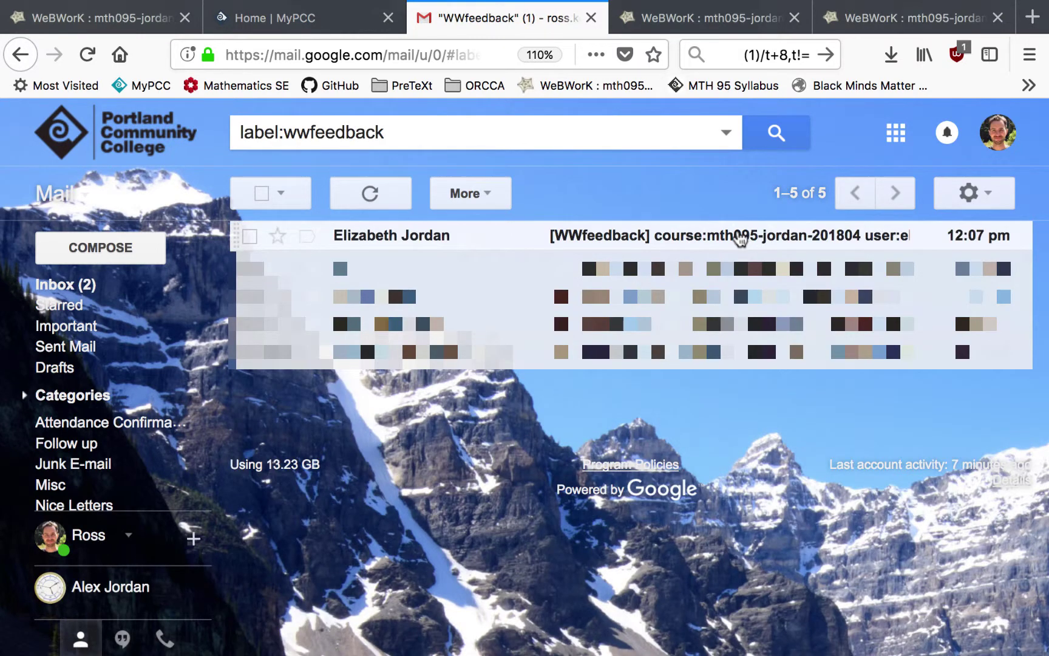
{"action": "left_click", "coordinate": [740, 238]}
{"action": "scroll", "coordinate": [534, 451], "scroll_direction": "down", "scroll_amount": 2}
{"action": "left_click_drag", "start_coordinate": [279, 495], "coordinate": [363, 504]}
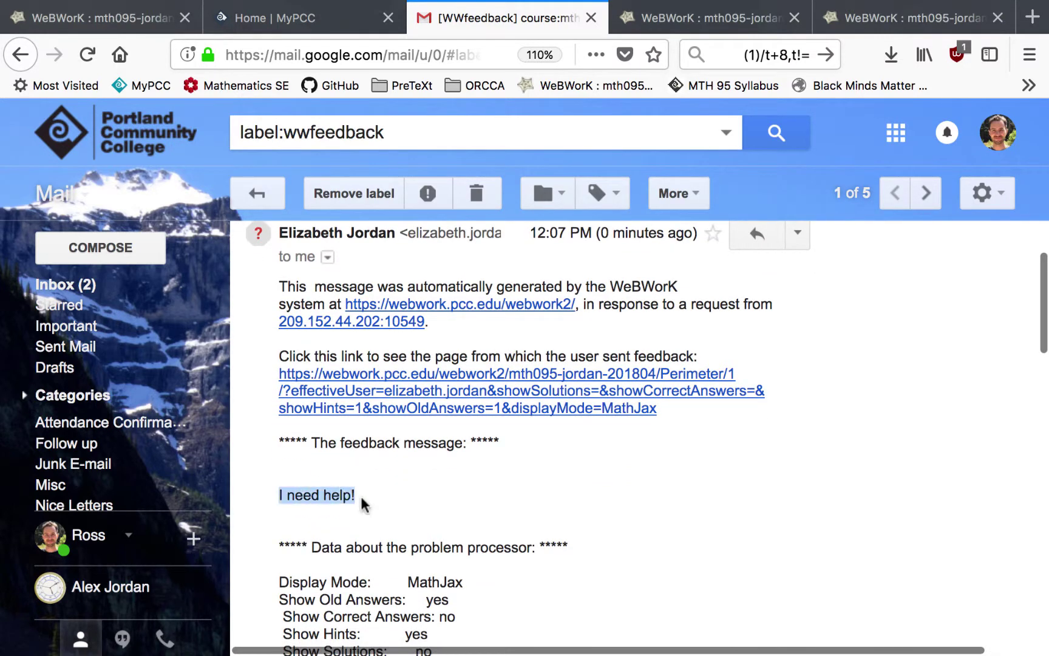
- Review the email's details, including Problem ID 1, and follow its link to the problem
{"action": "scroll", "coordinate": [567, 549], "scroll_direction": "down", "scroll_amount": 5}
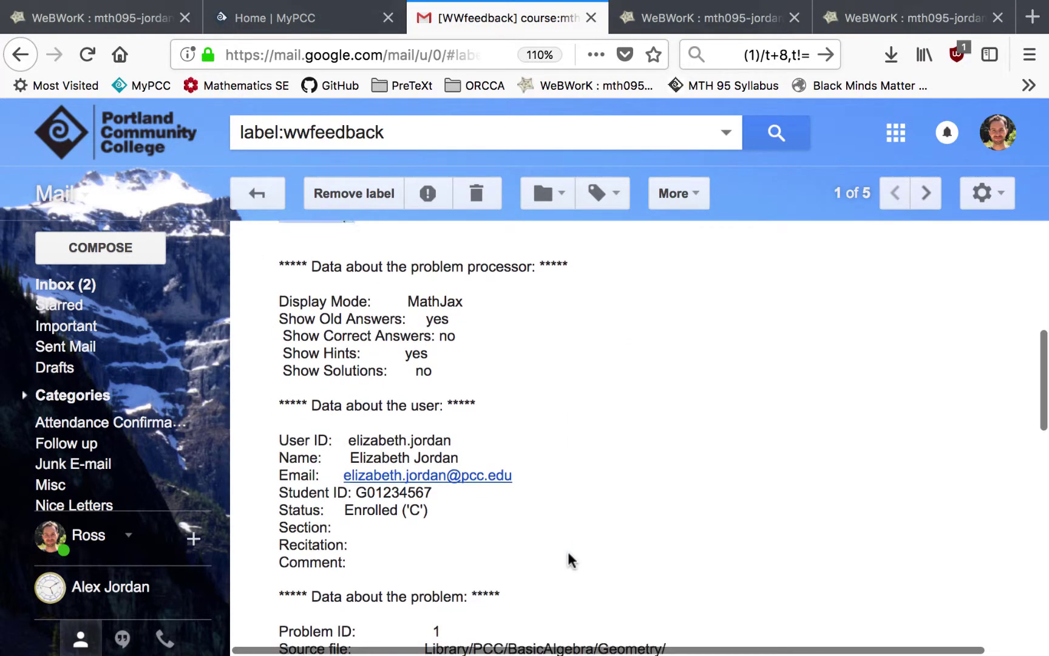
{"action": "scroll", "coordinate": [568, 552], "scroll_direction": "down", "scroll_amount": 1}
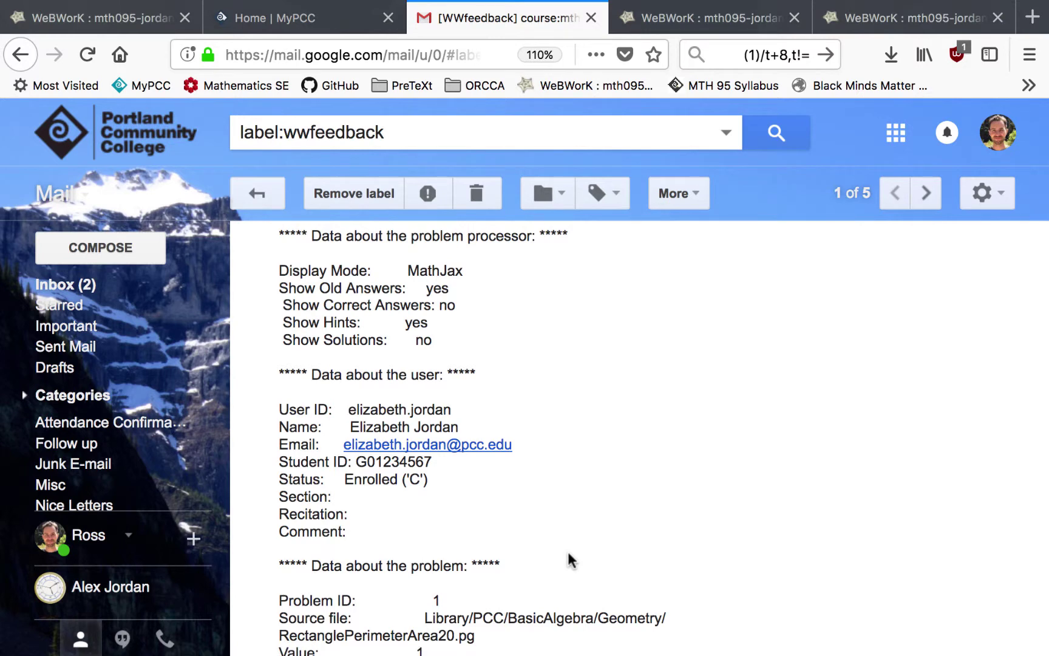
{"action": "scroll", "coordinate": [569, 552], "scroll_direction": "down", "scroll_amount": 3}
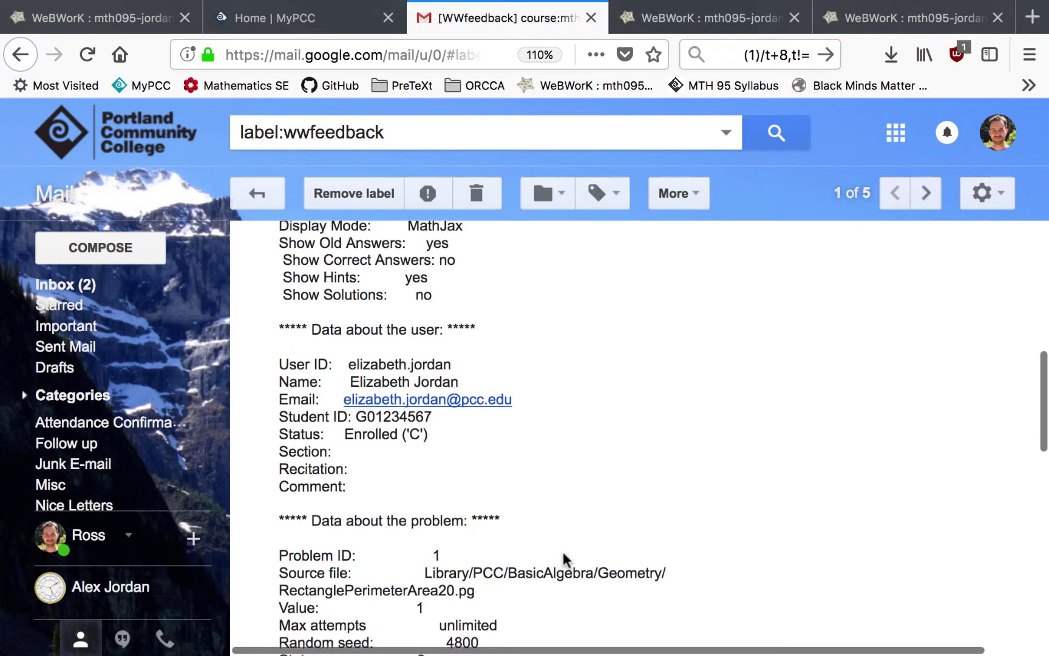
{"action": "scroll", "coordinate": [442, 514], "scroll_direction": "down", "scroll_amount": 1}
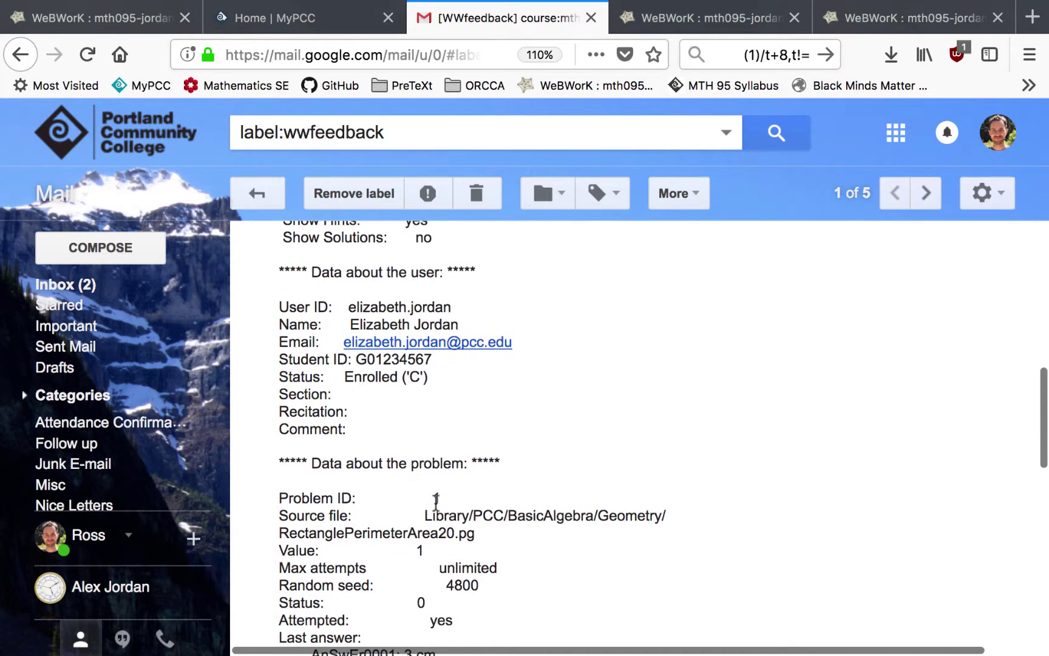
{"action": "double_click", "coordinate": [436, 499]}
{"action": "scroll", "coordinate": [460, 549], "scroll_direction": "down", "scroll_amount": 8}
{"action": "left_click_drag", "start_coordinate": [404, 524], "coordinate": [462, 524]}
{"action": "scroll", "coordinate": [525, 531], "scroll_direction": "up", "scroll_amount": 20}
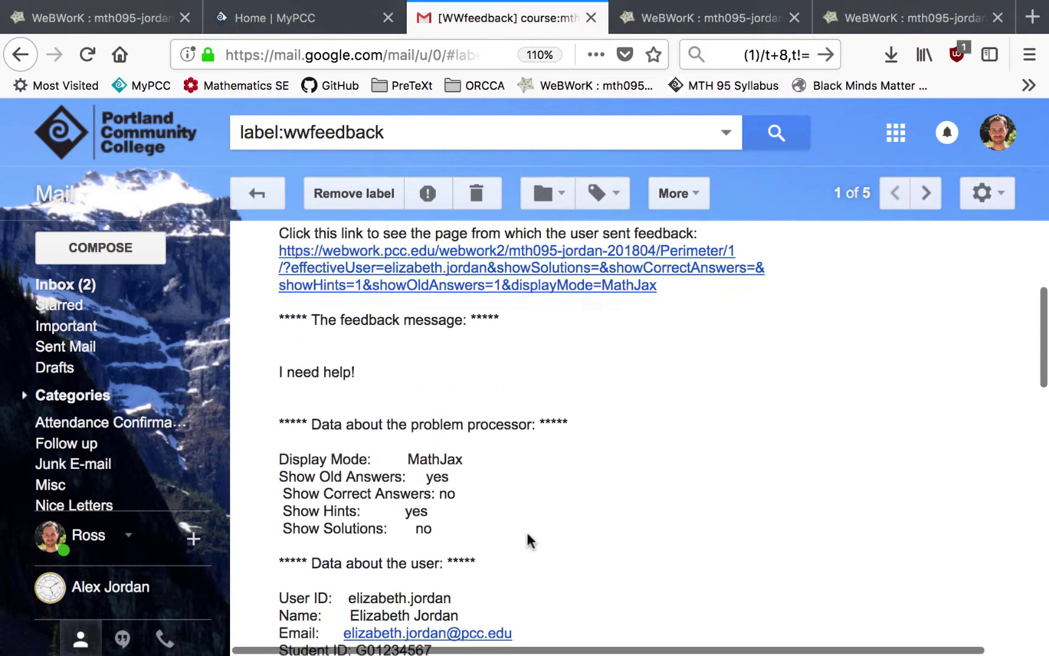
{"action": "left_click", "coordinate": [538, 442]}
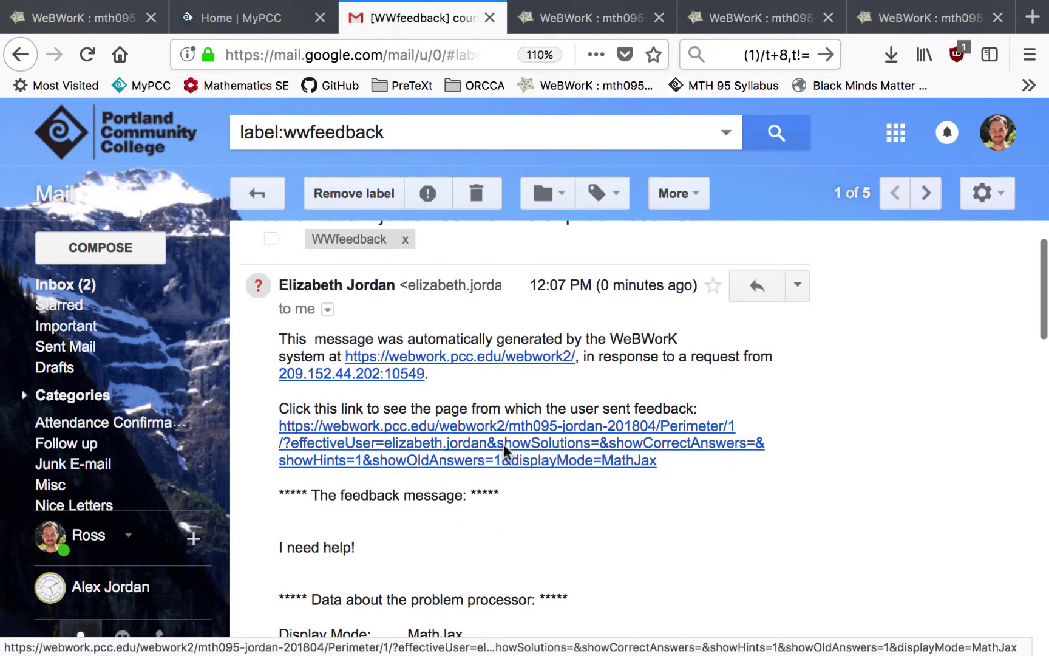
- Show the past answers for Perimeter Problem 1, revealing attempts 3 and 3 cm
{"action": "left_click", "coordinate": [55, 426]}
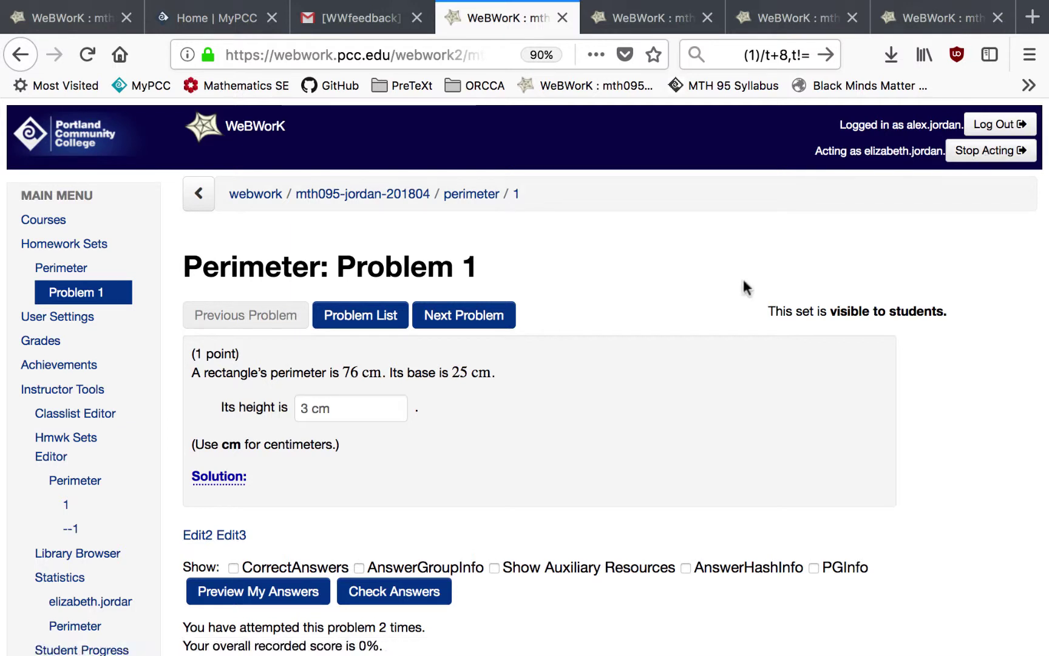
{"action": "scroll", "coordinate": [351, 452], "scroll_direction": "down", "scroll_amount": 1}
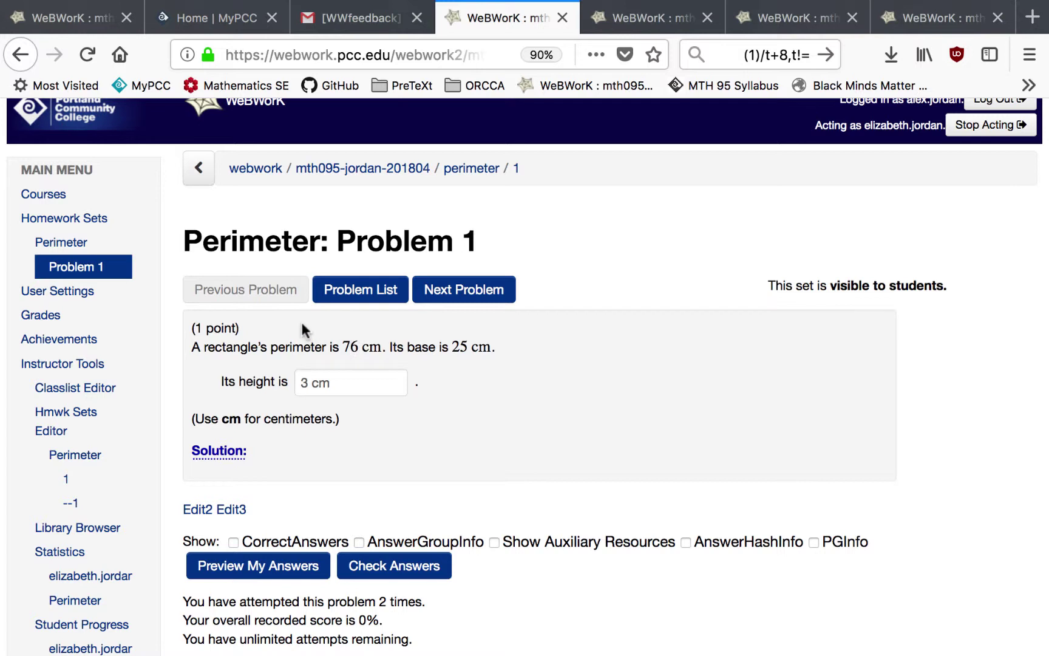
{"action": "scroll", "coordinate": [300, 320], "scroll_direction": "down", "scroll_amount": 5}
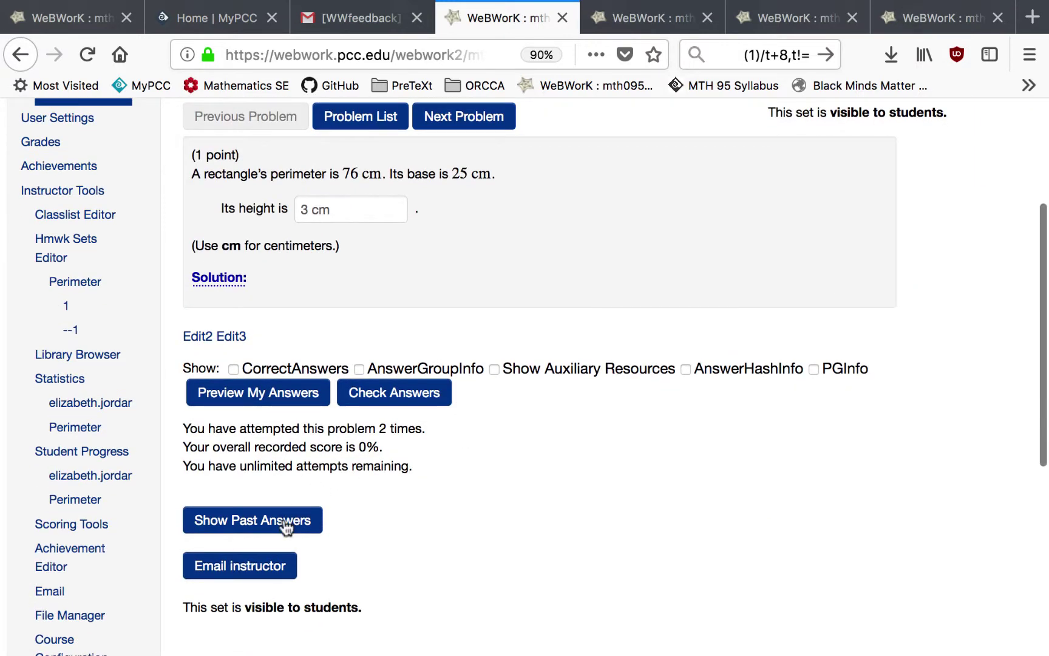
{"action": "left_click", "coordinate": [285, 527]}
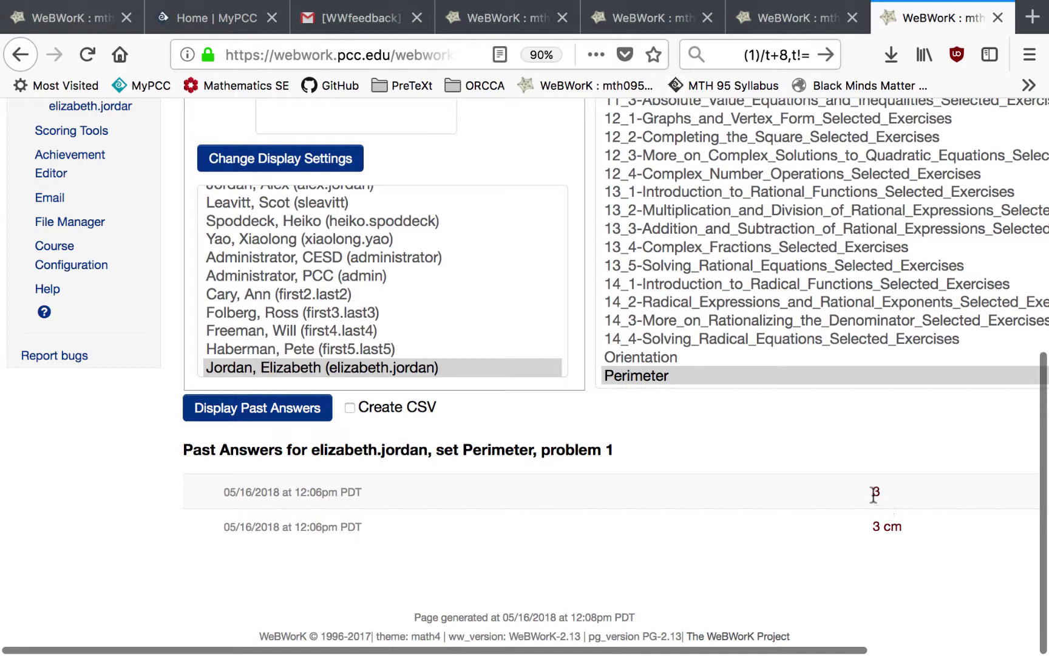
{"action": "left_click_drag", "start_coordinate": [871, 527], "coordinate": [916, 539]}
{"action": "left_click", "coordinate": [809, 539]}
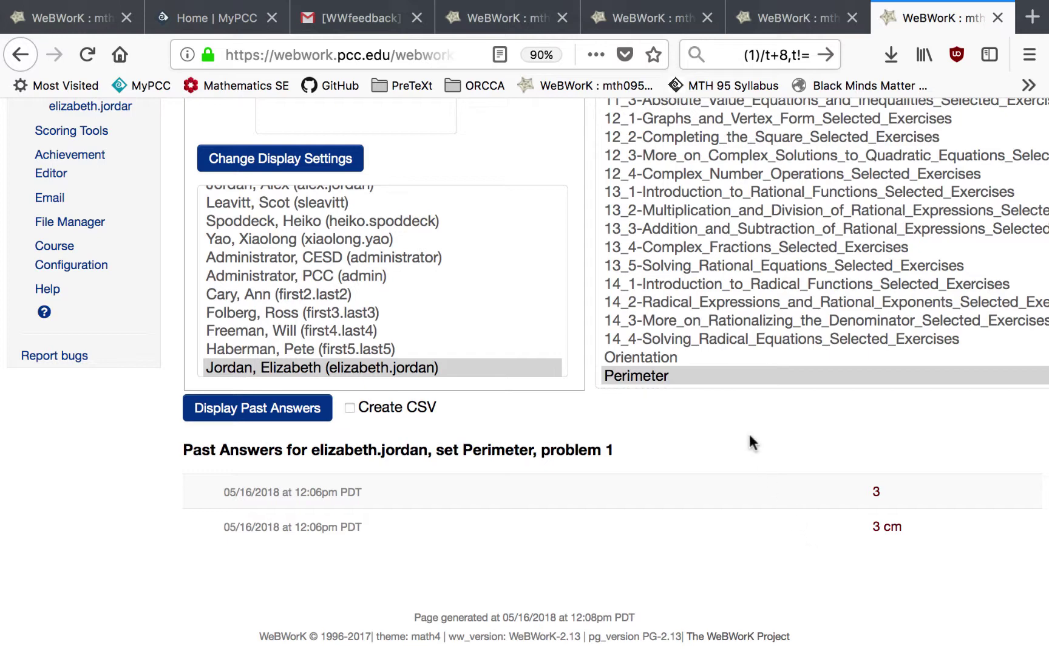
{"action": "key", "text": "super+3"}
- Reply to the feedback email with 'Hey, it's not 3!'
{"action": "key", "text": "r"}
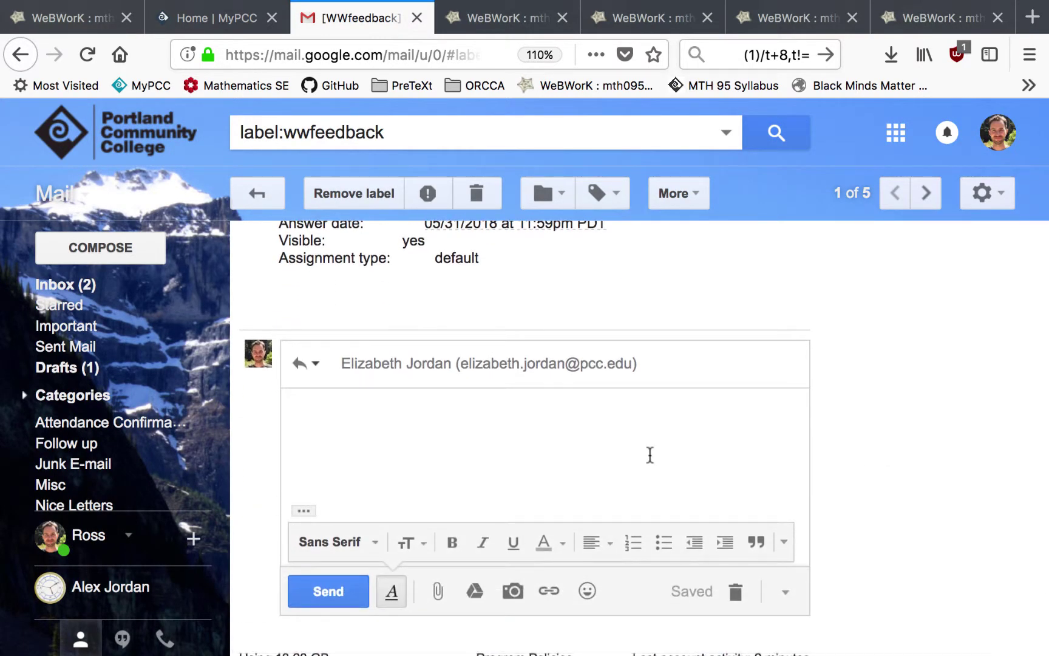
{"action": "type", "text": "Hey, it's not 3!"}
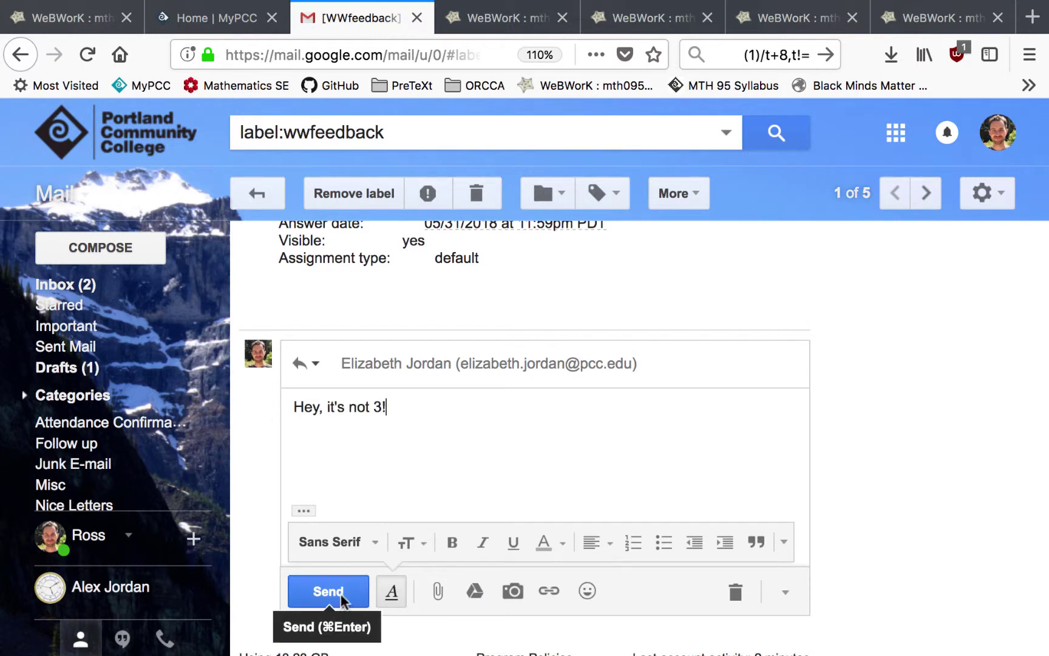
{"action": "left_click", "coordinate": [333, 593]}
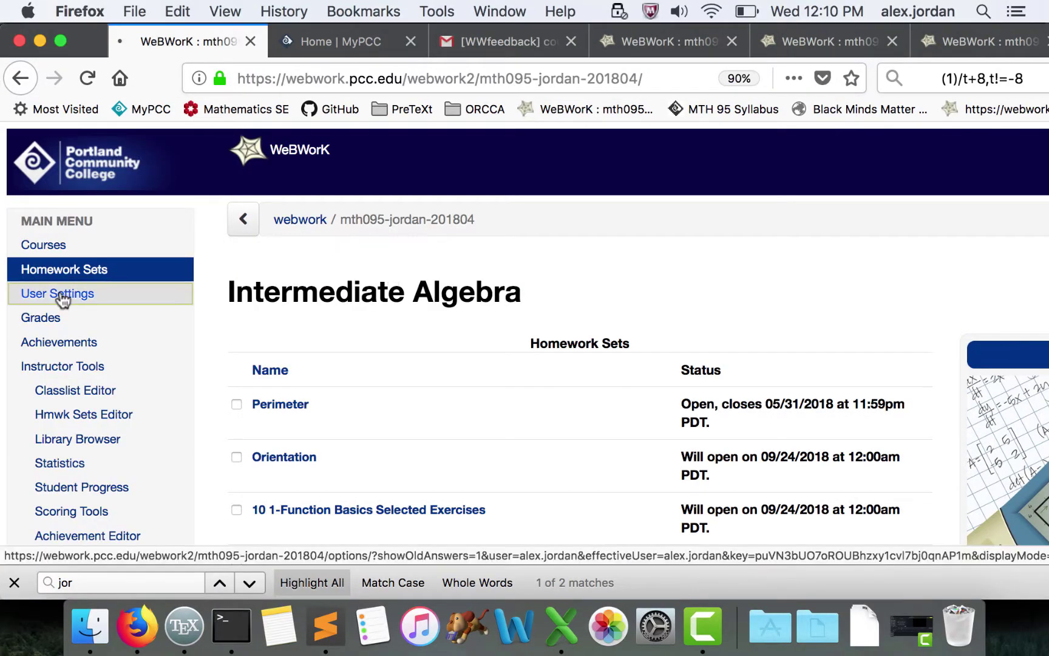
- Enter the new email address in WeBWorK User Settings and save the change
{"action": "left_click", "coordinate": [62, 295]}
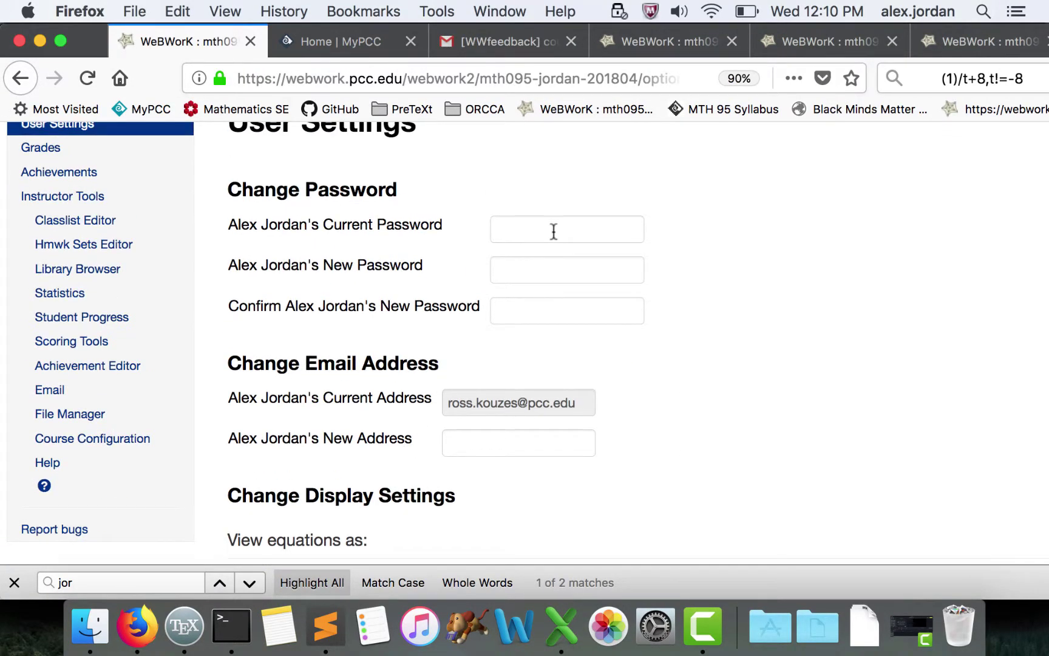
{"action": "left_click", "coordinate": [511, 442]}
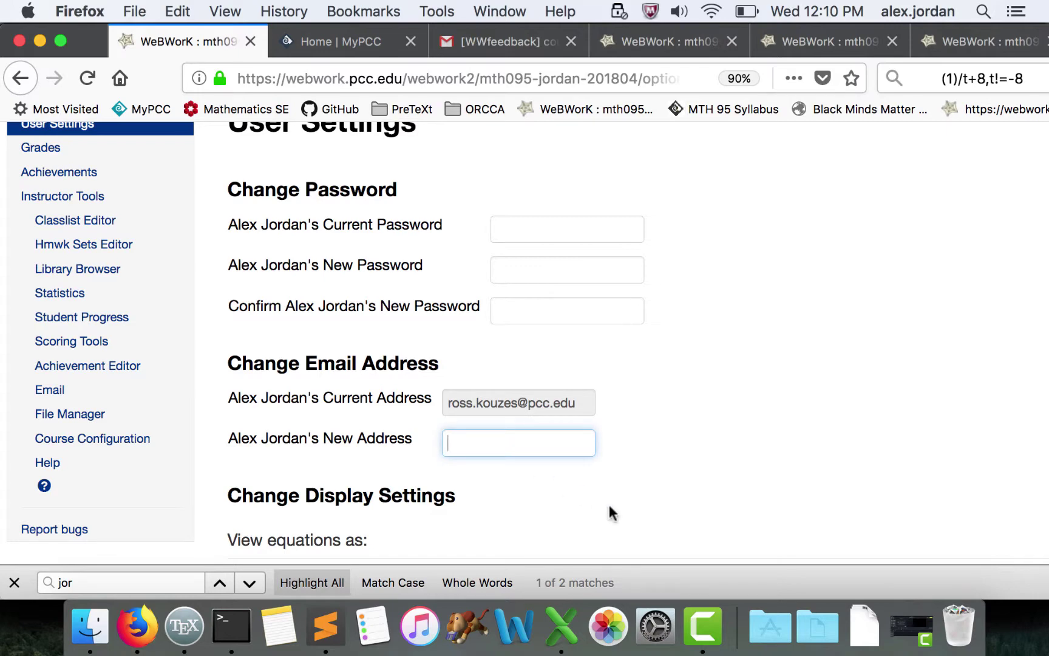
{"action": "scroll", "coordinate": [732, 486], "scroll_direction": "down", "scroll_amount": 6}
{"action": "left_click", "coordinate": [292, 510]}
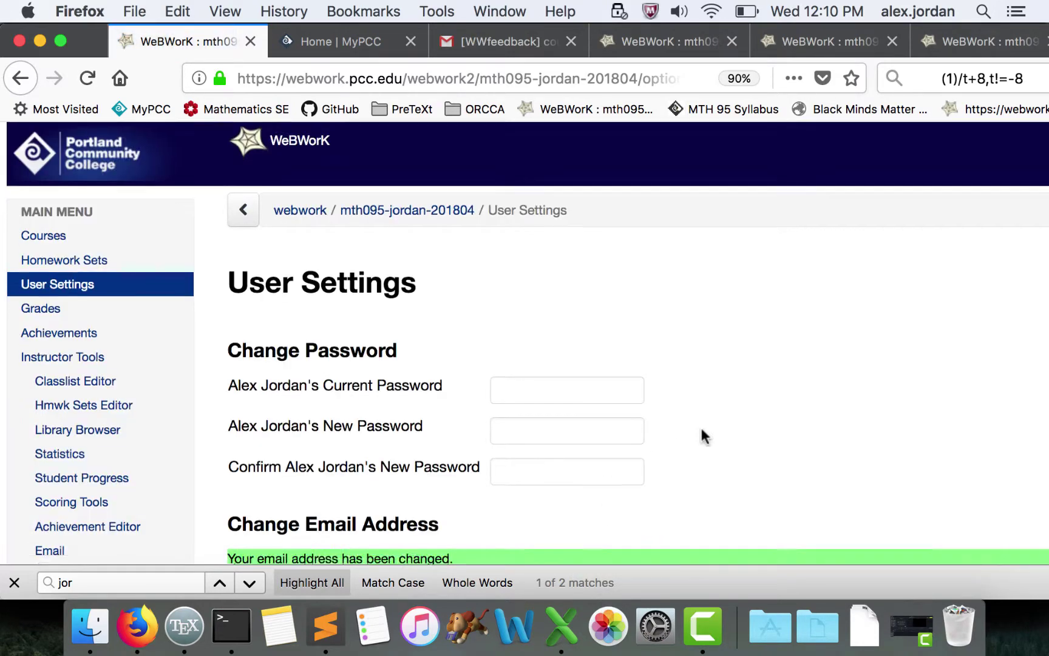
{"action": "scroll", "coordinate": [703, 436], "scroll_direction": "down", "scroll_amount": 5}
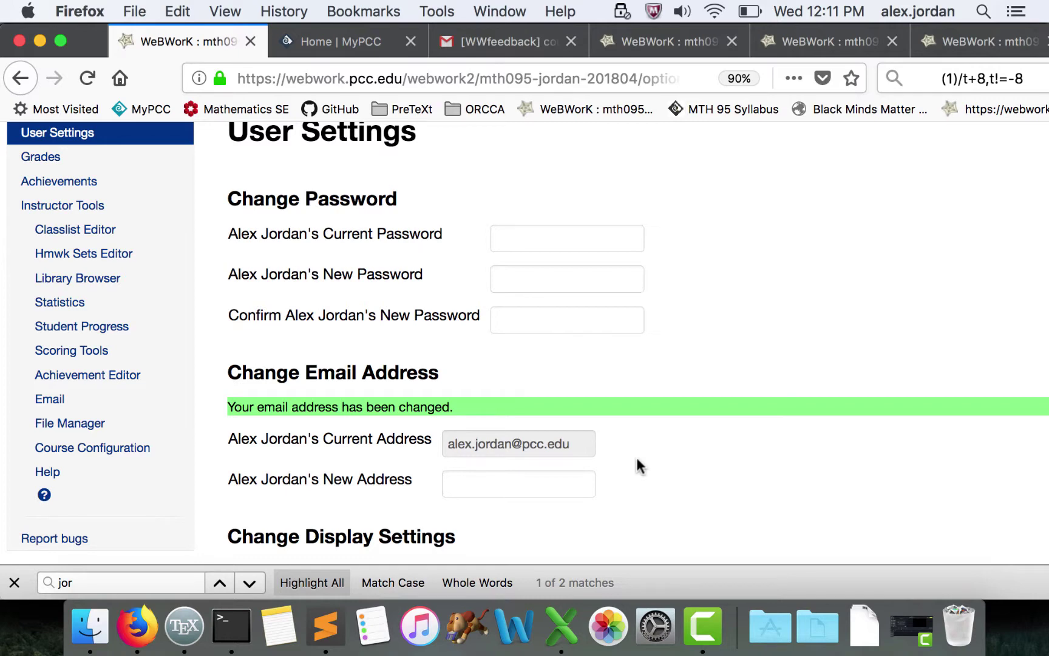
{"action": "scroll", "coordinate": [637, 458], "scroll_direction": "up", "scroll_amount": 5}
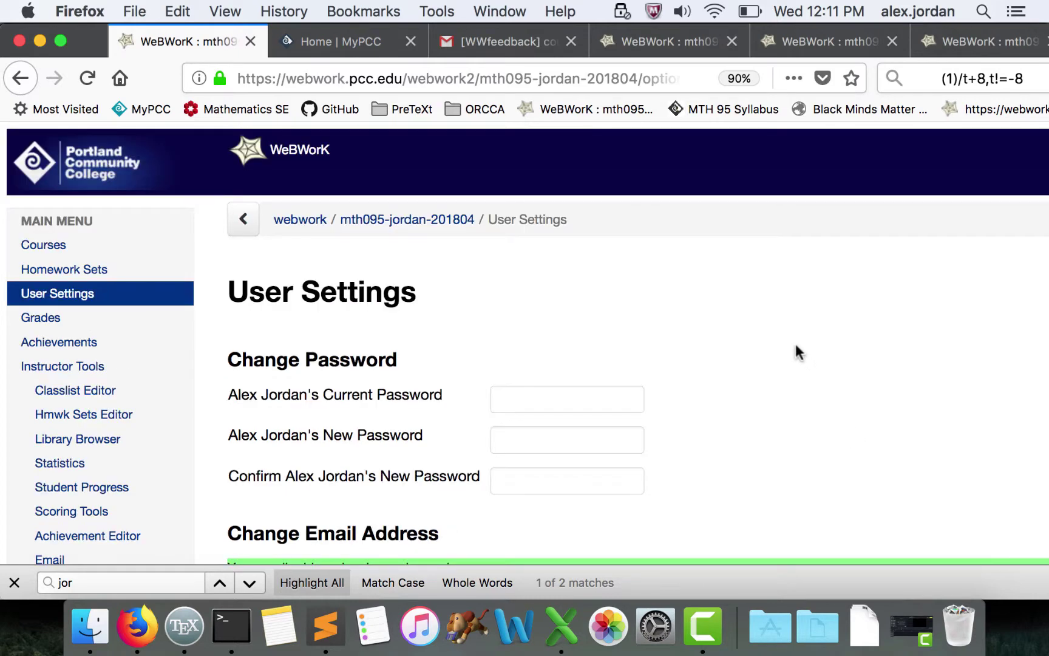